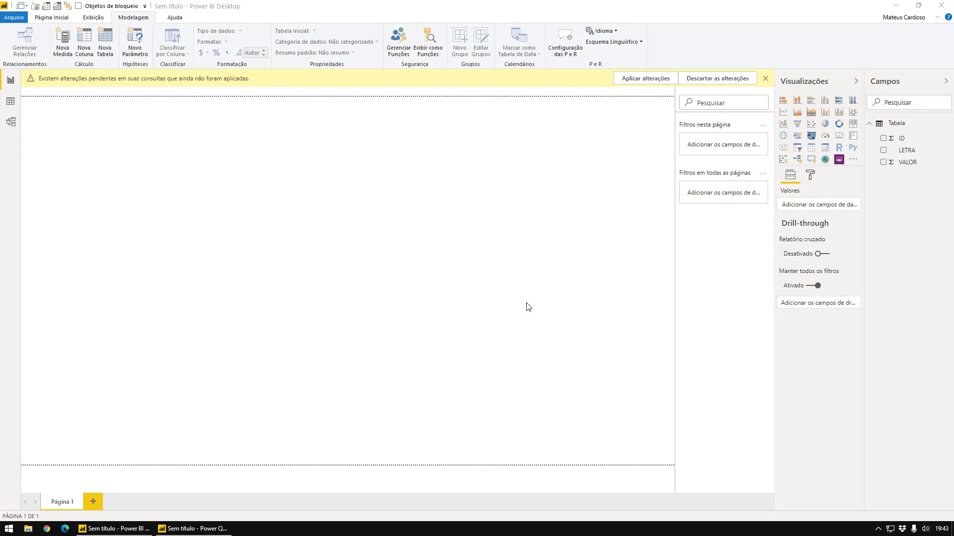
# Step: Add an empty table visual to the report page and apply the pending query changes from the data view
pyautogui.click(811, 148)
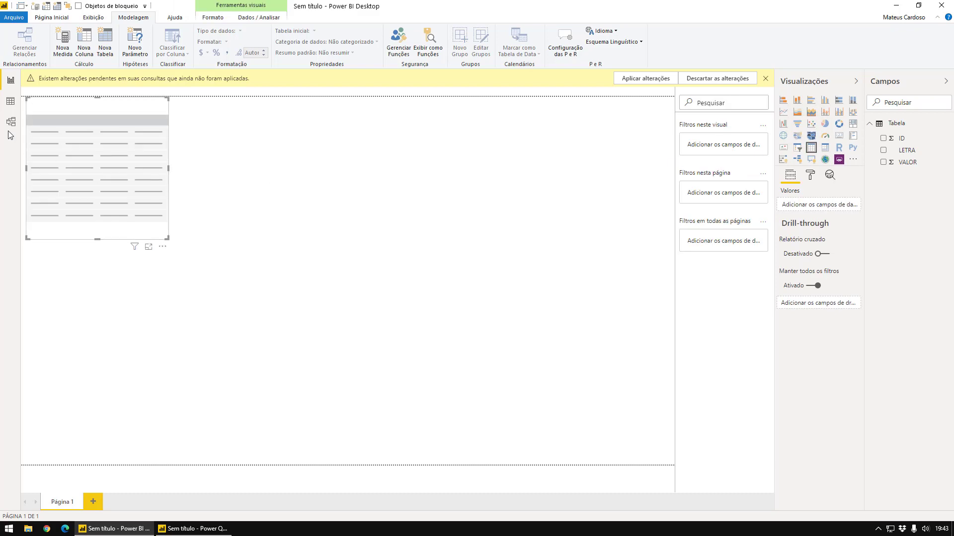
pyautogui.click(11, 101)
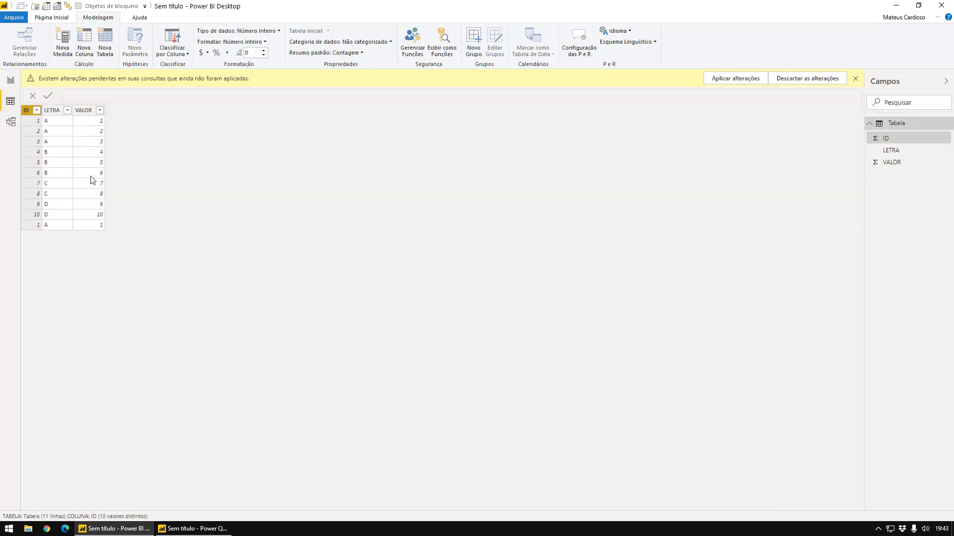
pyautogui.click(705, 81)
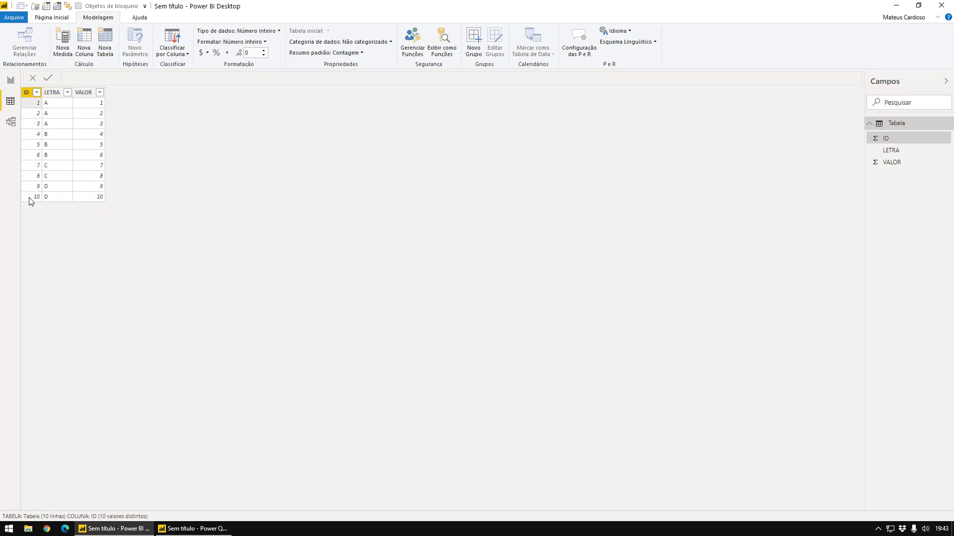
# Step: Examine the LETRA and VALOR columns in the data view and return to the report page
pyautogui.click(63, 113)
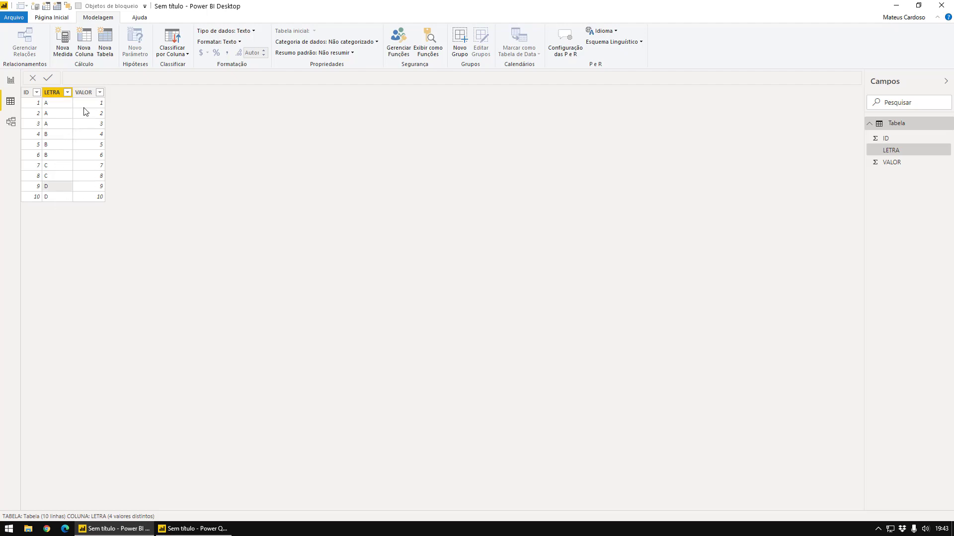
pyautogui.click(86, 94)
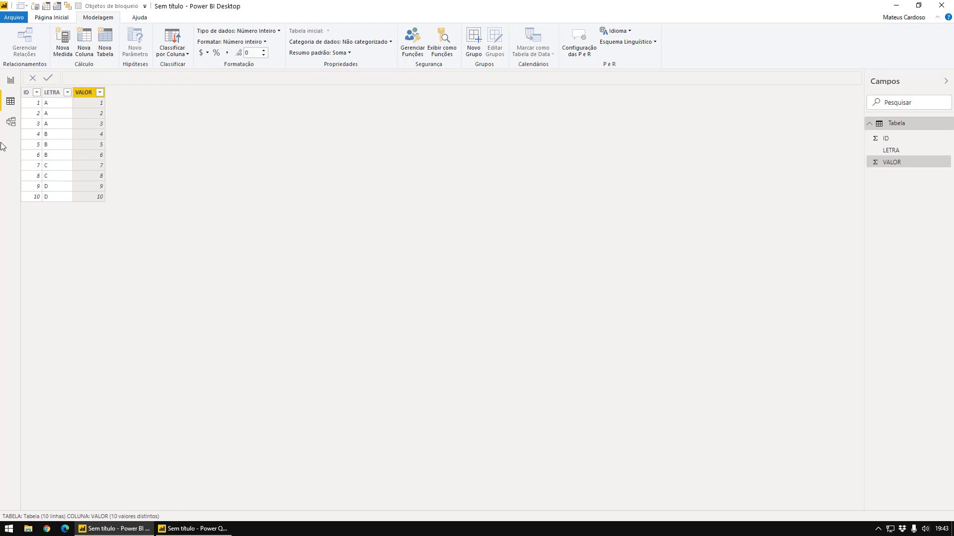
pyautogui.click(11, 81)
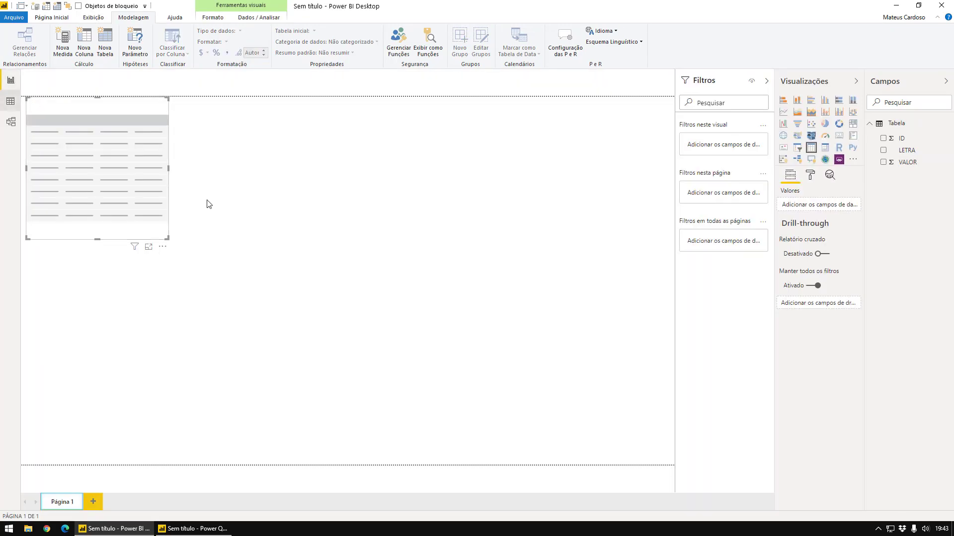
# Step: Fill the table visual with unsummarized ID, LETRA and VALOR, and place it, widened, in the page's upper-left corner
pyautogui.moveTo(121, 167); pyautogui.dragTo(311, 220)
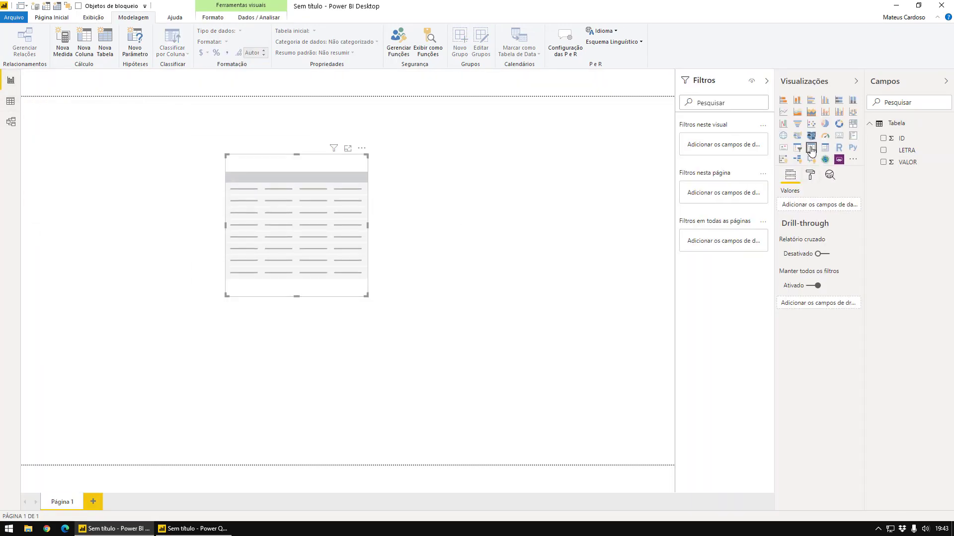
pyautogui.click(884, 139)
pyautogui.click(883, 150)
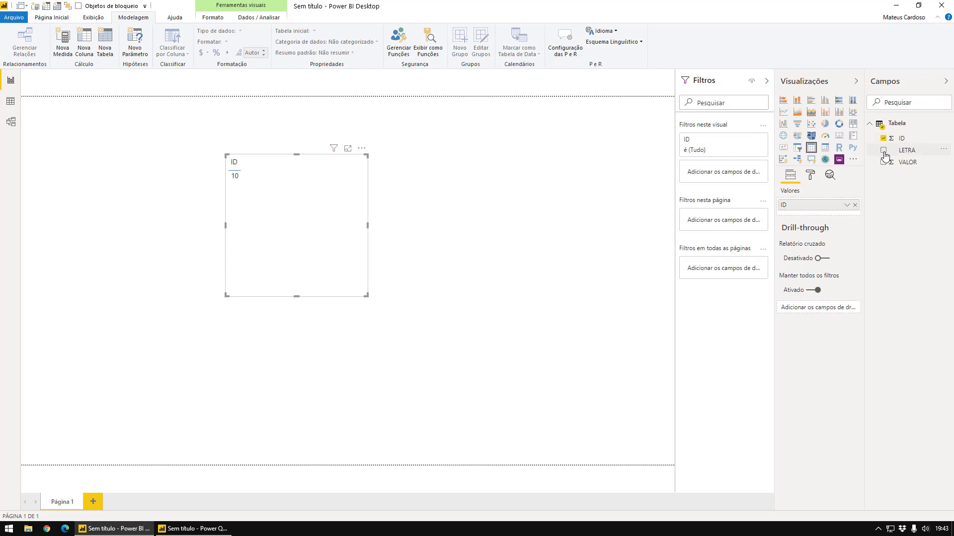
pyautogui.click(884, 162)
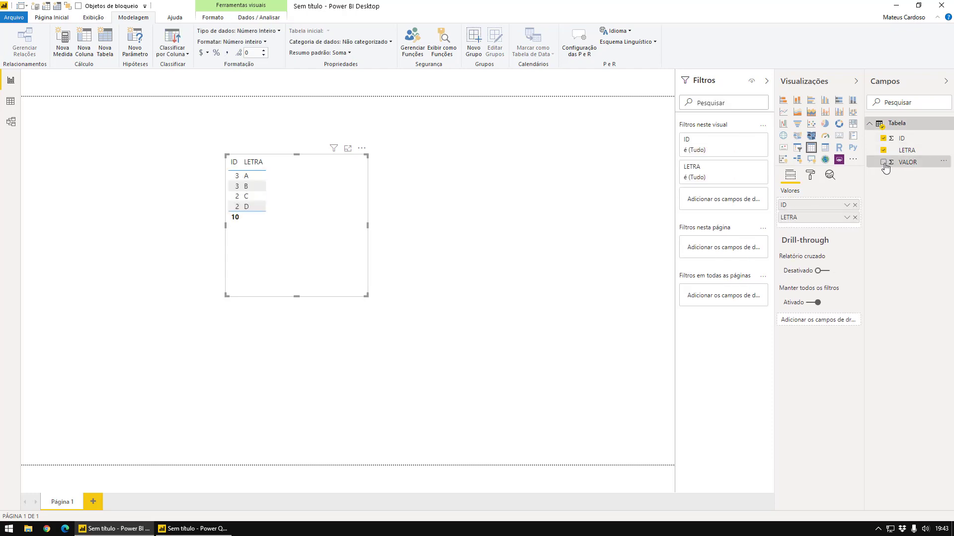
pyautogui.click(847, 204)
pyautogui.click(770, 279)
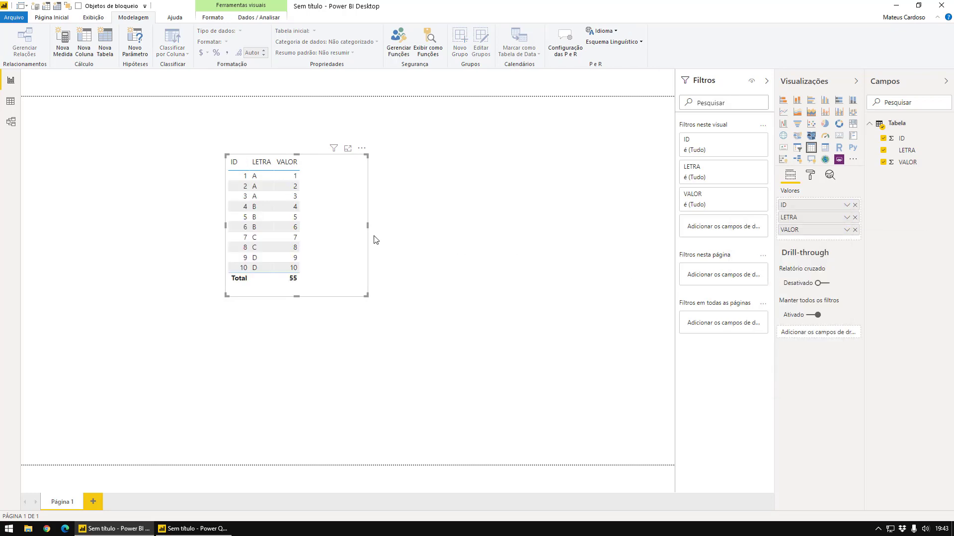
pyautogui.moveTo(341, 247); pyautogui.dragTo(294, 185)
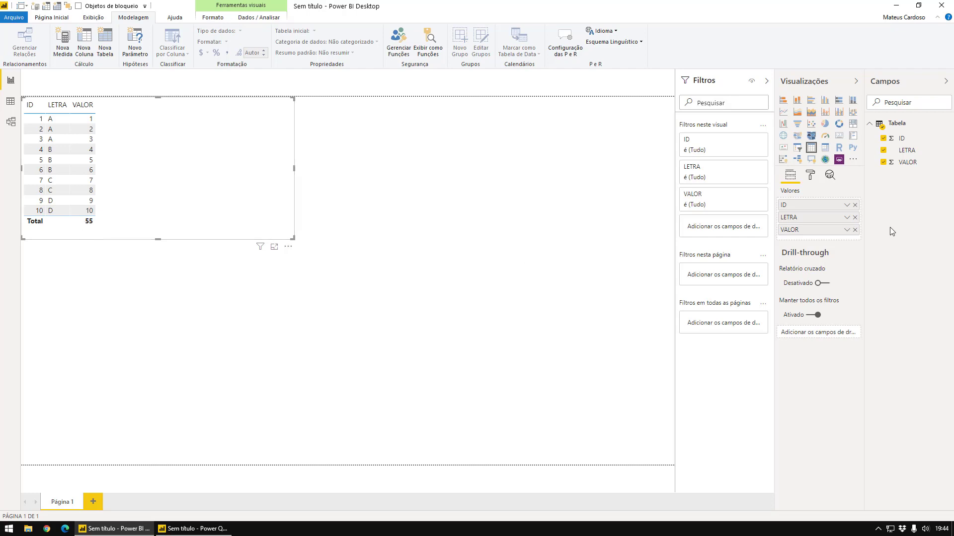
# Step: Check the aggregation options of the VALOR field in the table visual
pyautogui.click(846, 230)
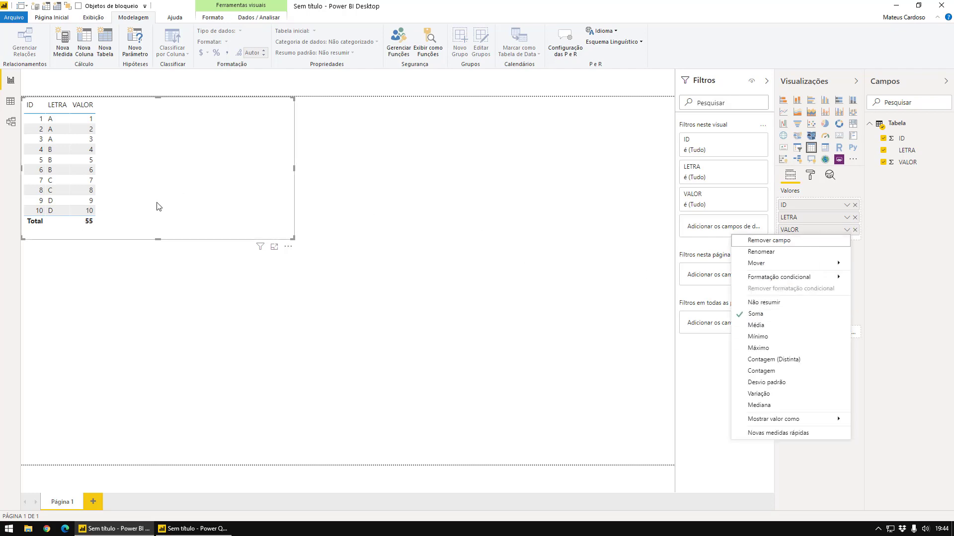
pyautogui.press('Escape')
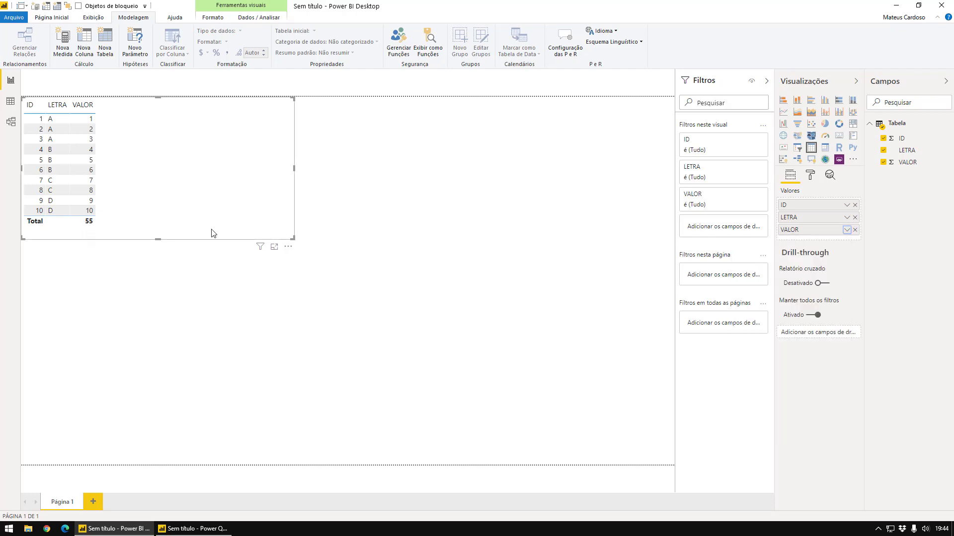
# Step: Create the measure Soma = SUM(Tabela[VALOR]) in Tabela and add it to the table visual after VALOR
pyautogui.rightClick(897, 125)
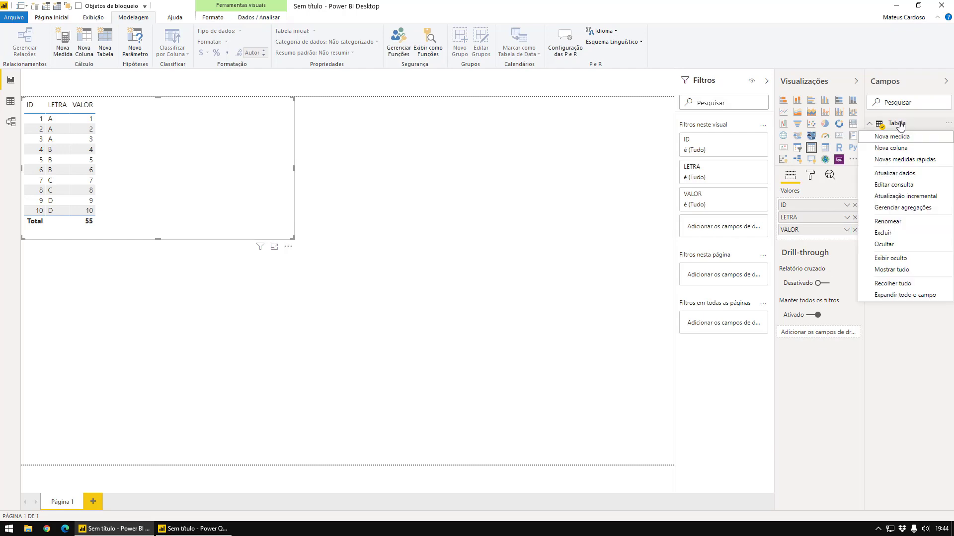
pyautogui.press('Escape')
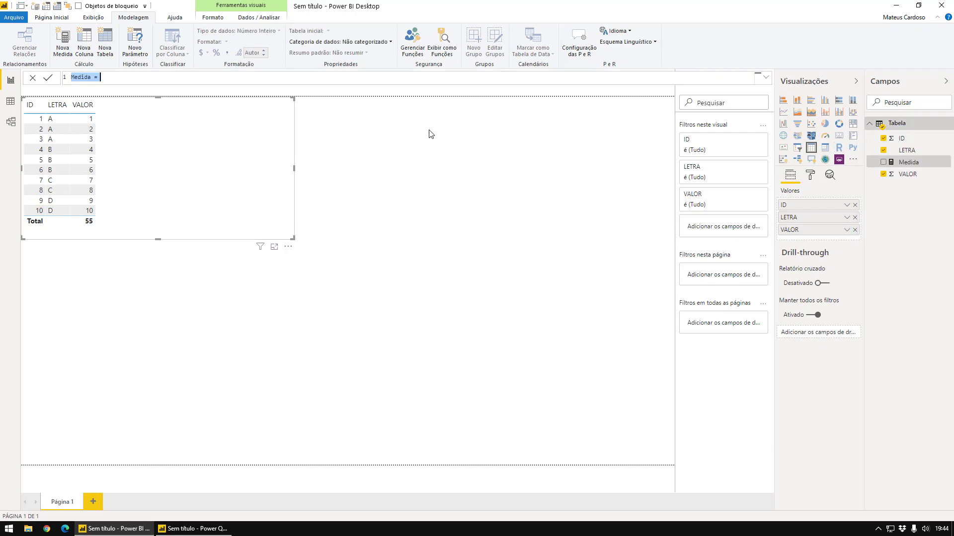
pyautogui.write('soma')
pyautogui.press('BackSpace')
pyautogui.press('BackSpace')
pyautogui.press('BackSpace')
pyautogui.press('BackSpace')
pyautogui.write('Soma = SUM(val')
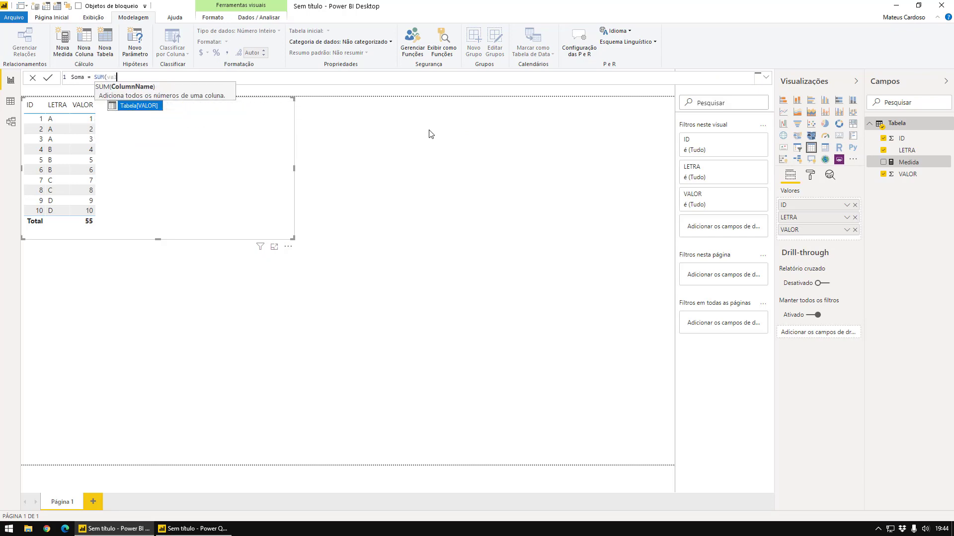
pyautogui.press('Tab')
pyautogui.write(')')
pyautogui.press('Return')
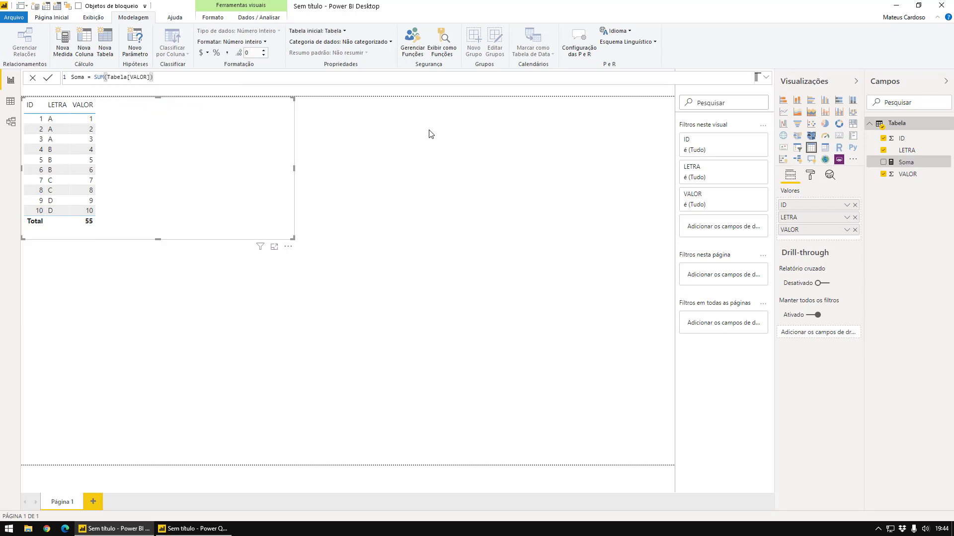
pyautogui.moveTo(906, 161); pyautogui.dragTo(833, 242)
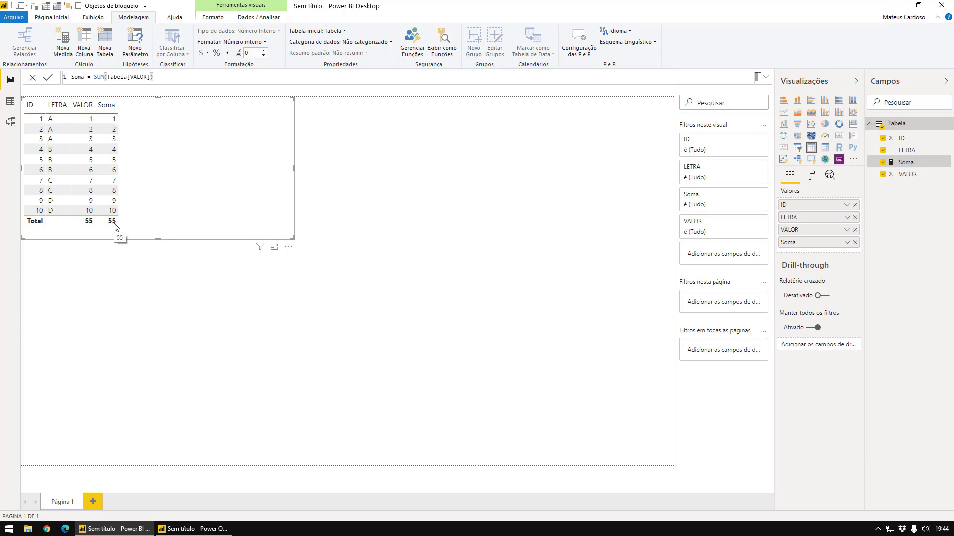
# Step: Start a new measure in Tabela and name it SUMX sem CALCULATE
pyautogui.rightClick(900, 128)
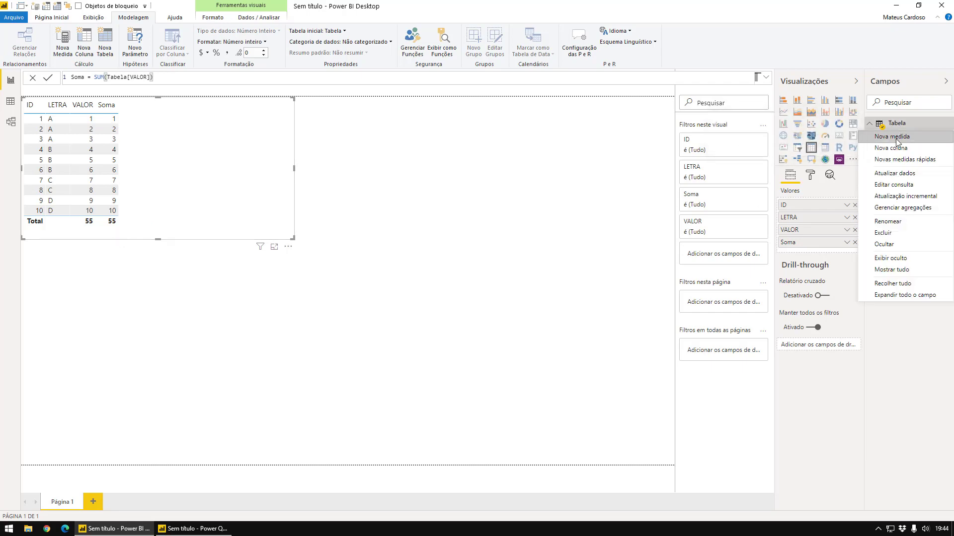
pyautogui.click(892, 136)
pyautogui.click(205, 78)
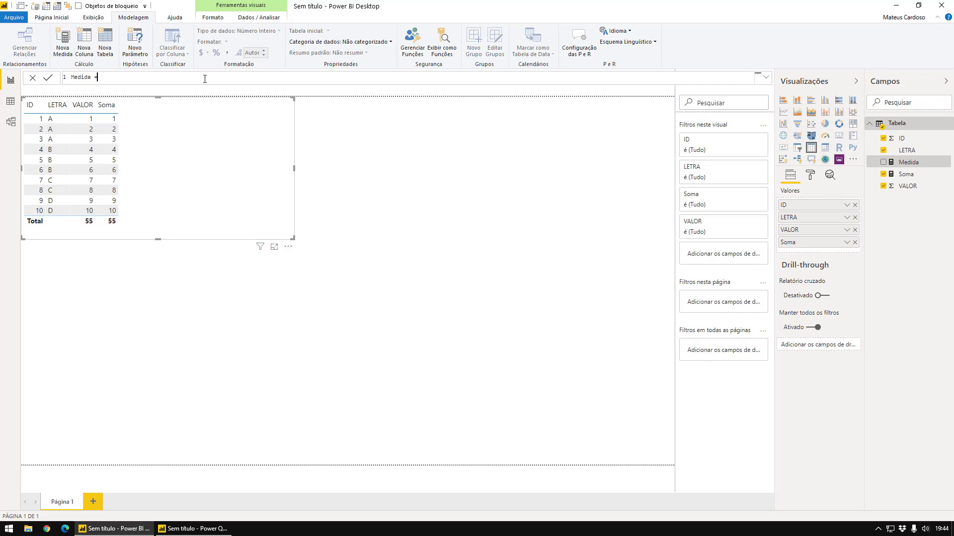
pyautogui.press('BackSpace')
pyautogui.press('BackSpace')
pyautogui.press('BackSpace')
pyautogui.press('BackSpace')
pyautogui.press('BackSpace')
pyautogui.press('BackSpace')
pyautogui.press('BackSpace')
pyautogui.press('BackSpace')
pyautogui.write('SUMX sem CAlCULATE')
pyautogui.press('Left')
pyautogui.press('Left')
pyautogui.press('Left')
pyautogui.press('BackSpace')
pyautogui.write('L')
pyautogui.press('End')
# Step: Define the SUMX sem CALCULATE measure as SUMX(Tabela;SUM(Tabela[VALOR])) and add it to the table visual after Soma
pyautogui.write('= SUMX(')
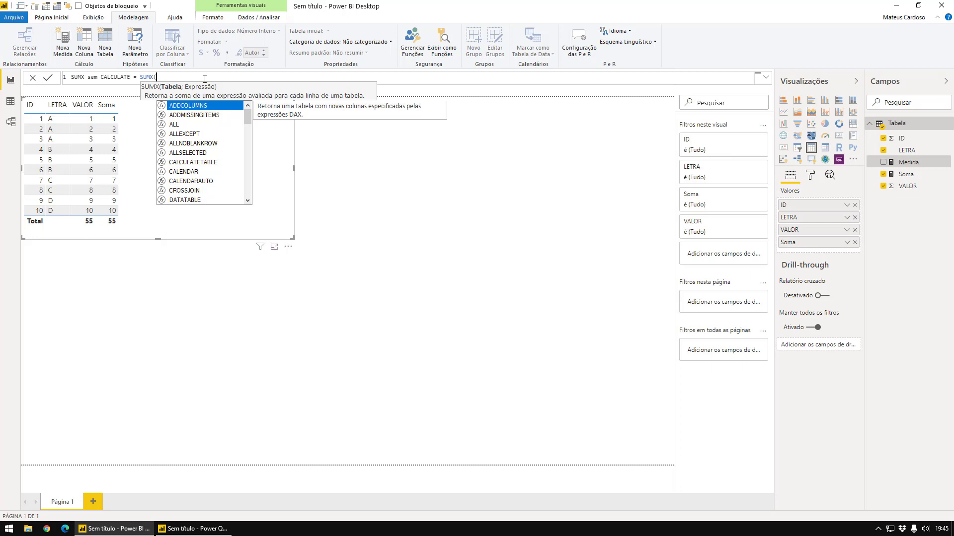
pyautogui.write('t')
pyautogui.press('Tab')
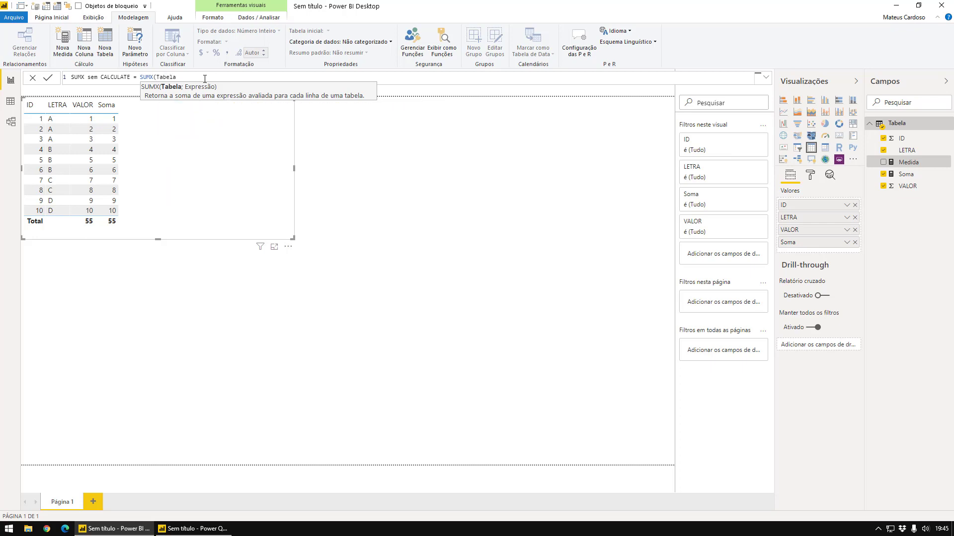
pyautogui.write(';SUM(')
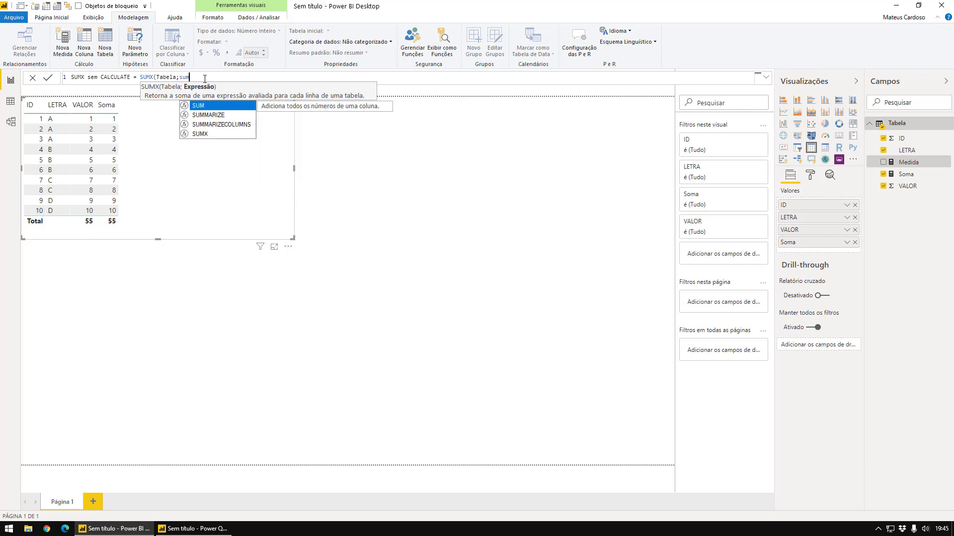
pyautogui.write('Tabela[VALOR]')
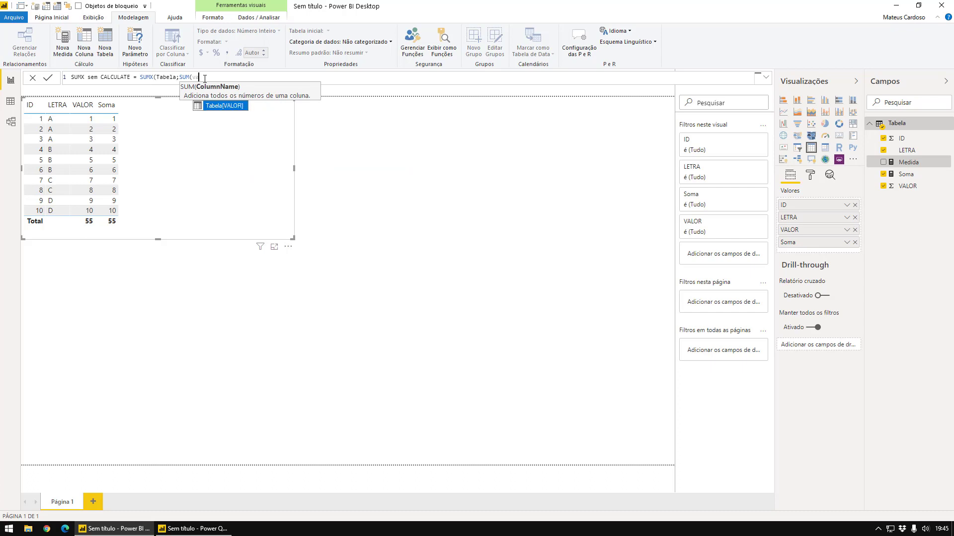
pyautogui.press('Tab')
pyautogui.write('))')
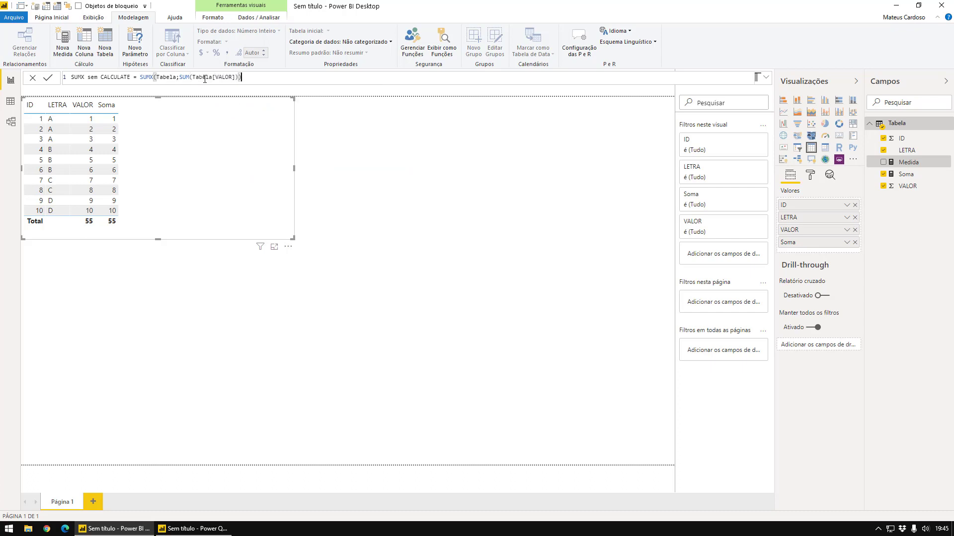
pyautogui.press('Return')
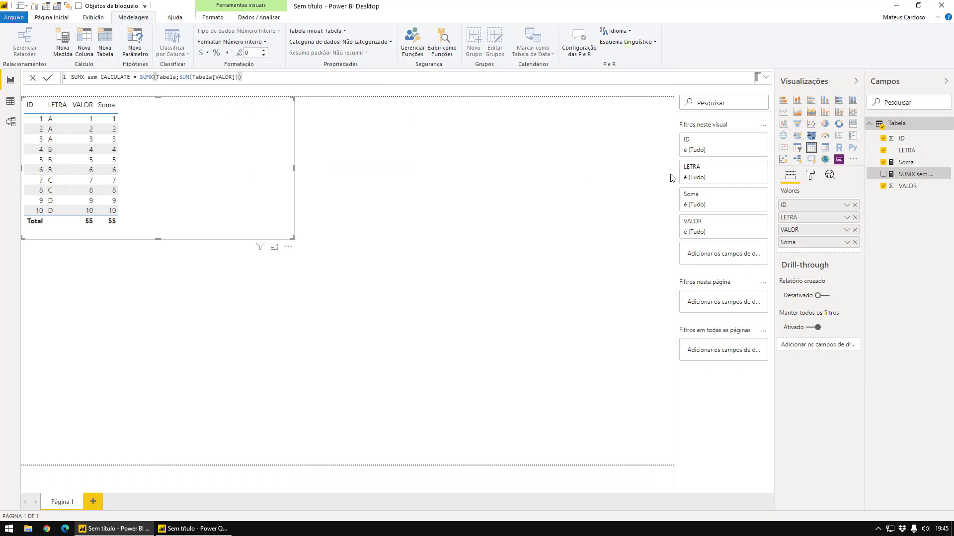
pyautogui.moveTo(916, 174); pyautogui.dragTo(832, 252)
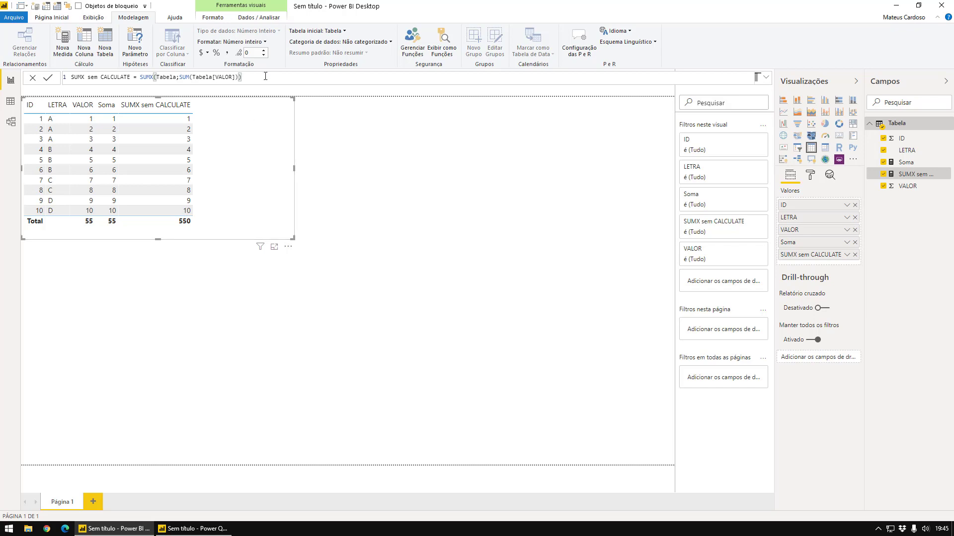
# Step: Copy the SUMX sem CALCULATE formula into a new measure and change it to SUMX(Tabela;CALCULATE(SUM(Tabela[VALOR])))
pyautogui.hotkey('ctrl', 'a')
pyautogui.hotkey('ctrl', 'c')
pyautogui.hotkey('alt', '2')
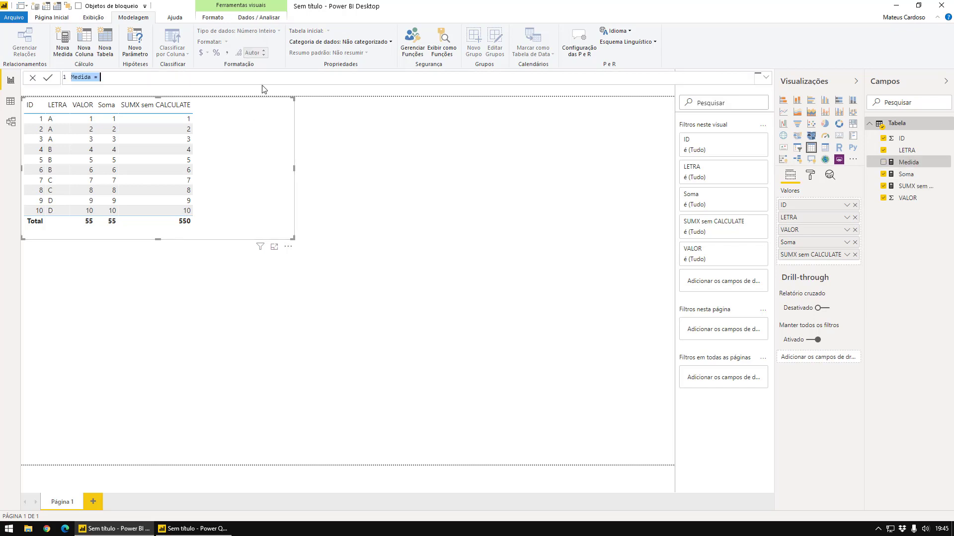
pyautogui.hotkey('ctrl', 'v')
pyautogui.click(179, 77)
pyautogui.write('ca')
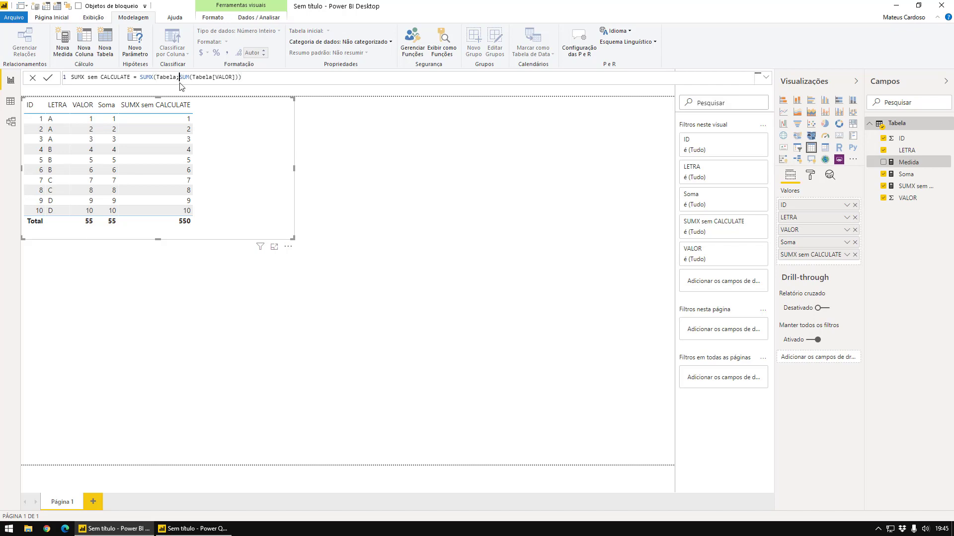
pyautogui.click(180, 85)
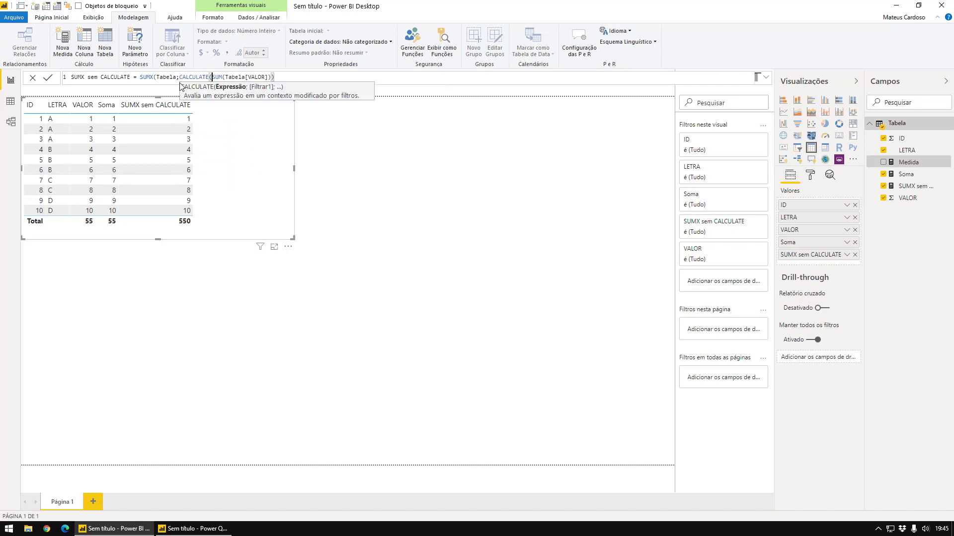
pyautogui.click(287, 76)
pyautogui.write(')')
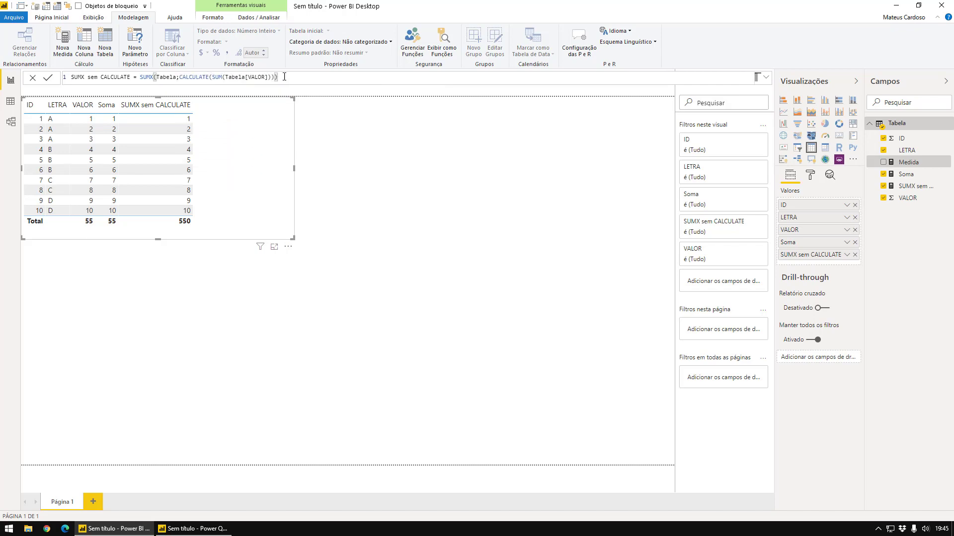
# Step: Name the copied measure SUMX com CALCULATE, add it as the table visual's last column and enlarge the visual
pyautogui.doubleClick(93, 77)
pyautogui.write('com,')
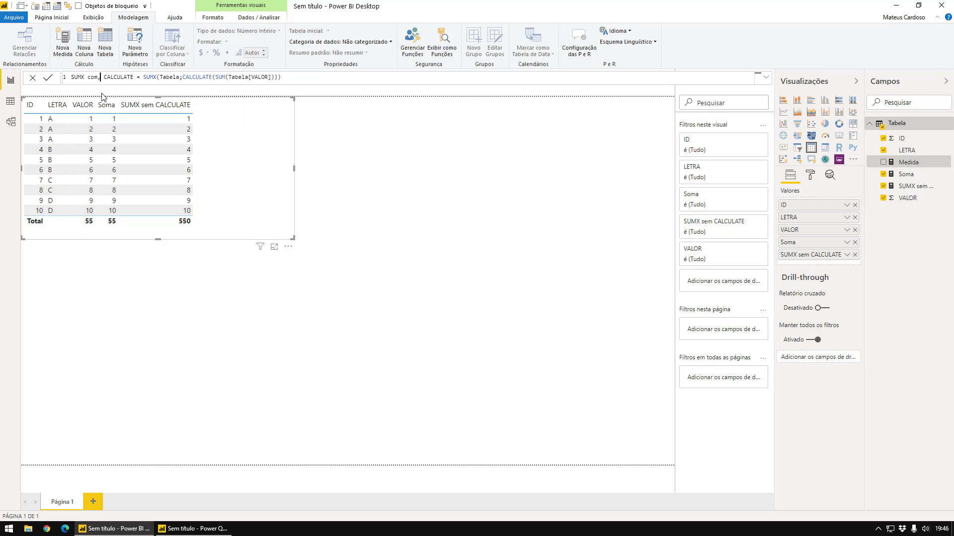
pyautogui.press('BackSpace')
pyautogui.press('Return')
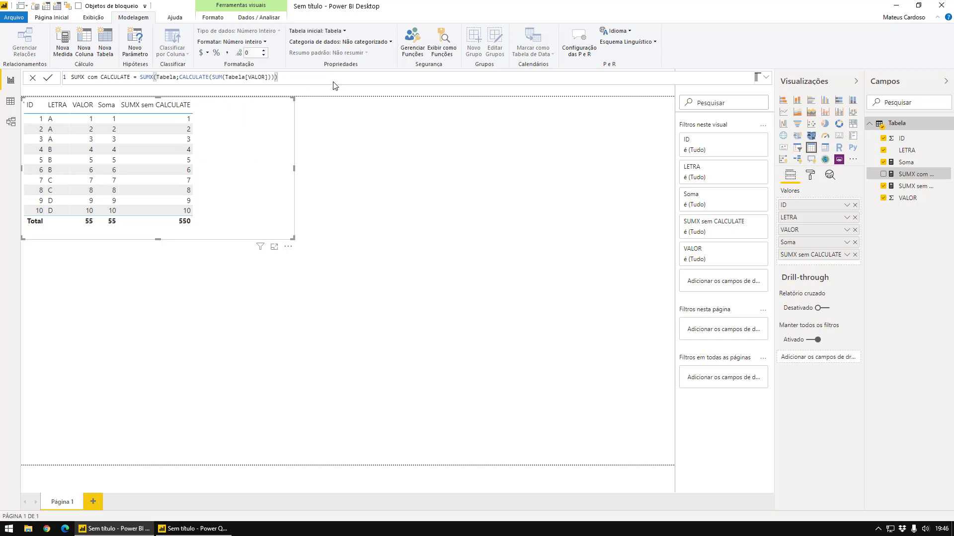
pyautogui.moveTo(901, 177); pyautogui.dragTo(819, 268)
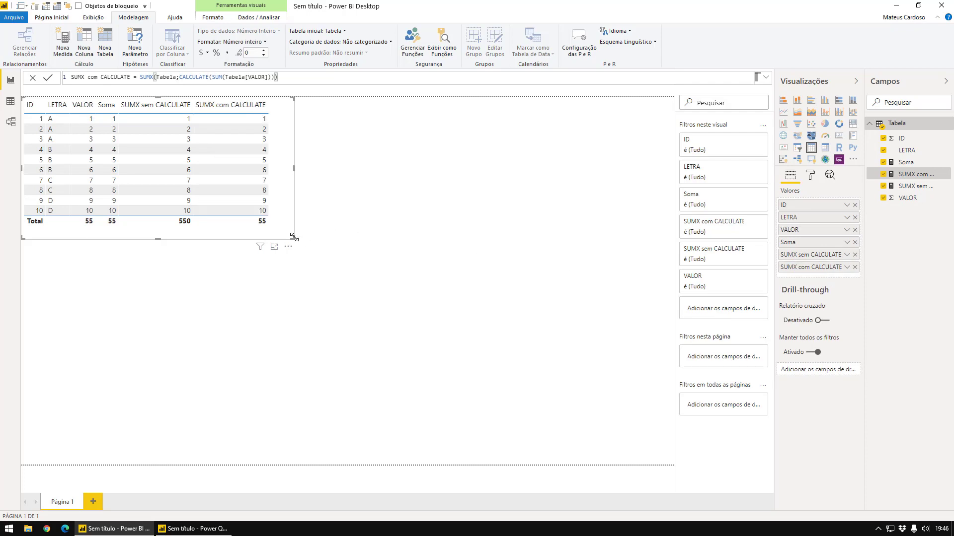
pyautogui.moveTo(293, 238); pyautogui.dragTo(351, 268)
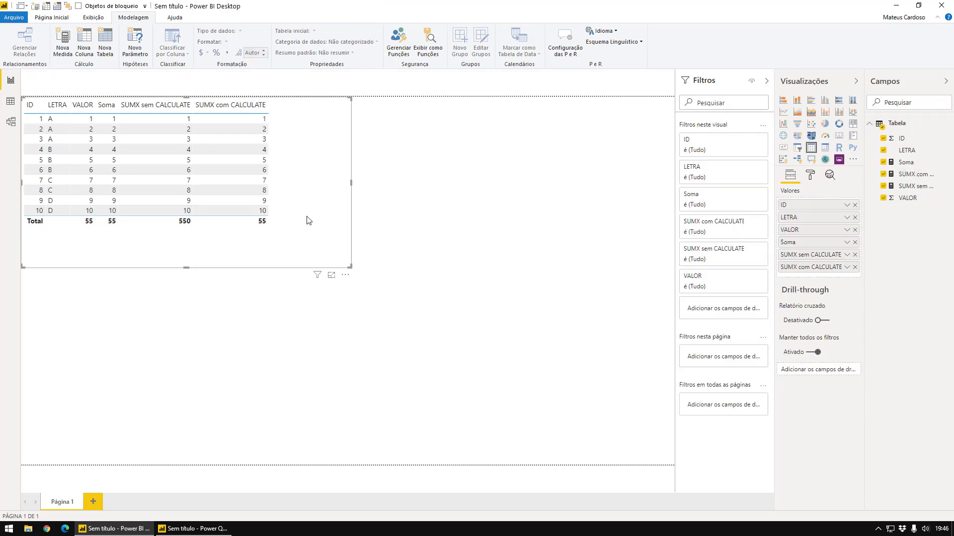
# Step: Review both SUMX formulas and start a new measure in Tabela from the SUMX sem CALCULATE formula, changing its expression to SUMX(Tabela;[Soma])
pyautogui.click(909, 176)
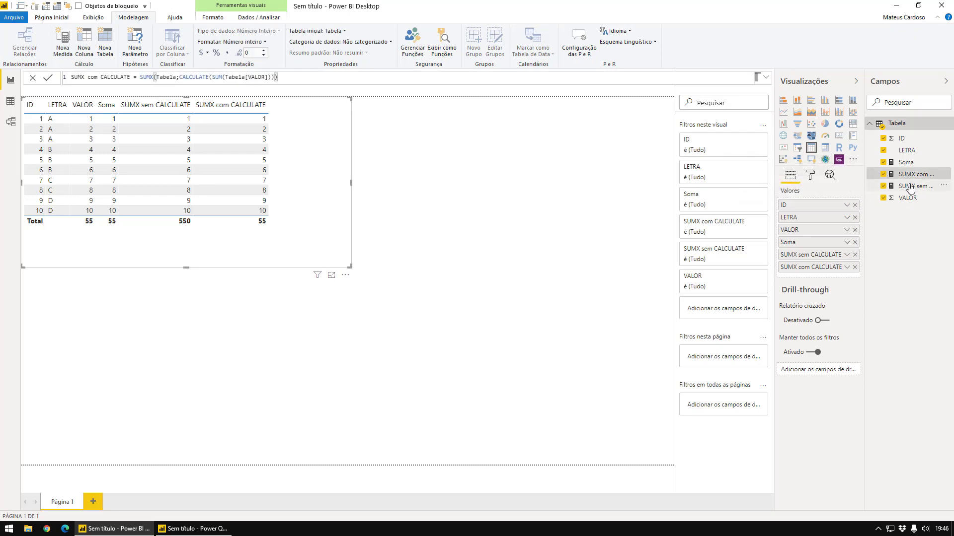
pyautogui.click(909, 187)
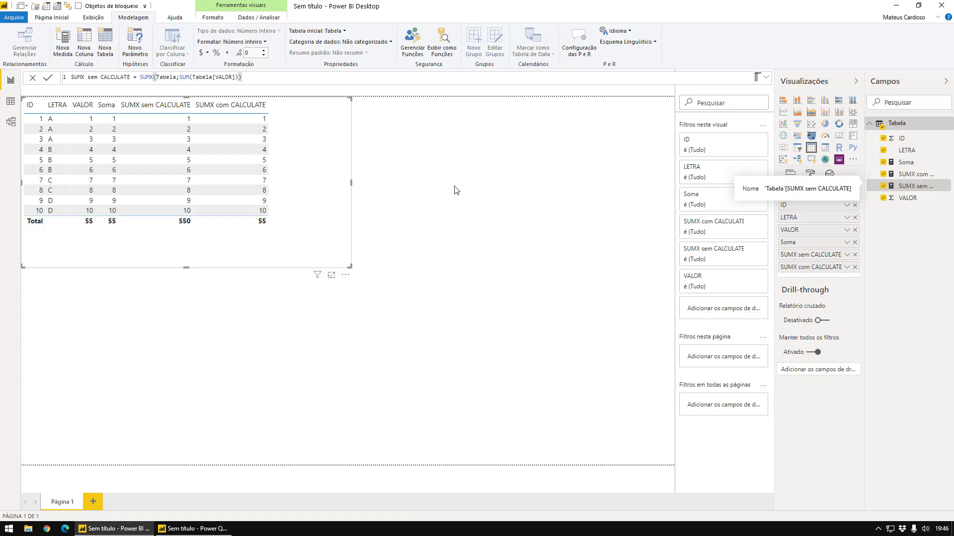
pyautogui.moveTo(184, 225)
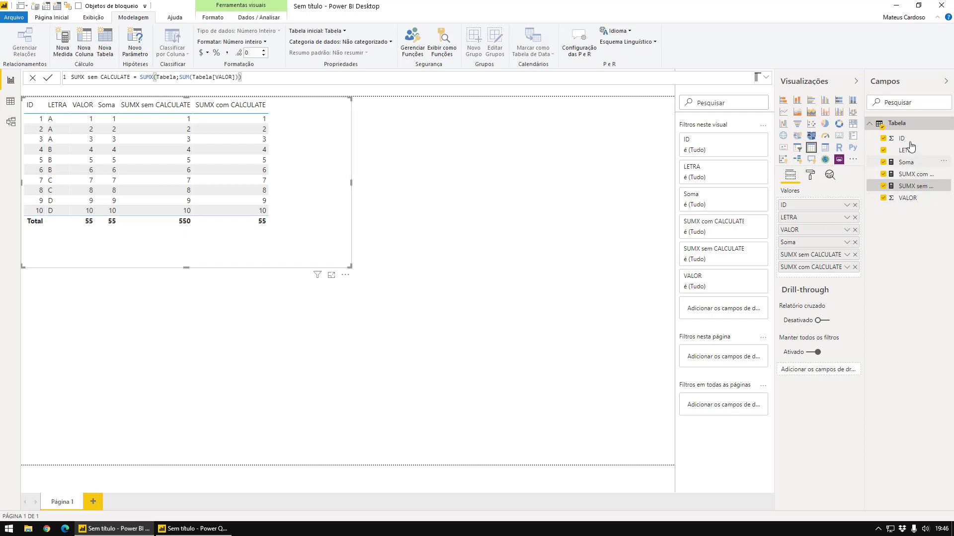
pyautogui.moveTo(908, 129)
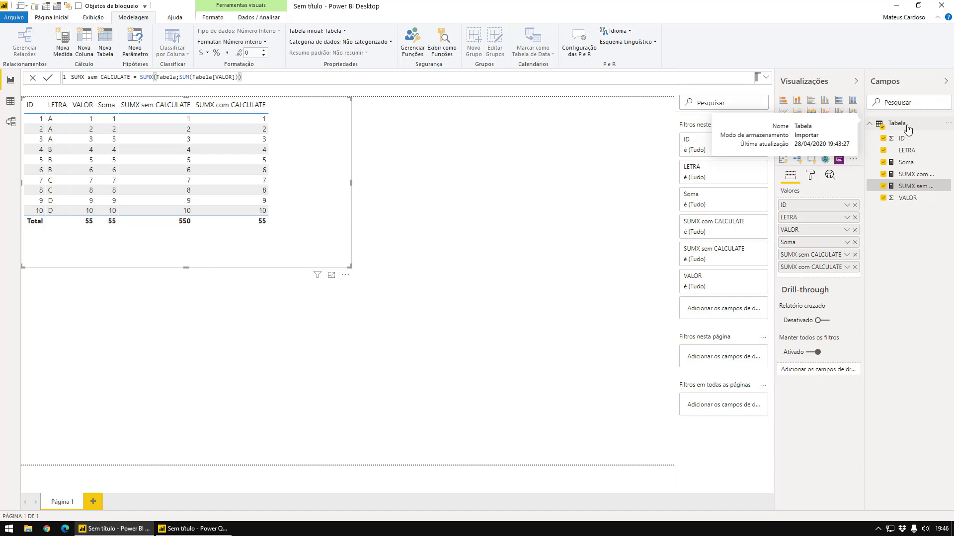
pyautogui.hotkey('alt', '2')
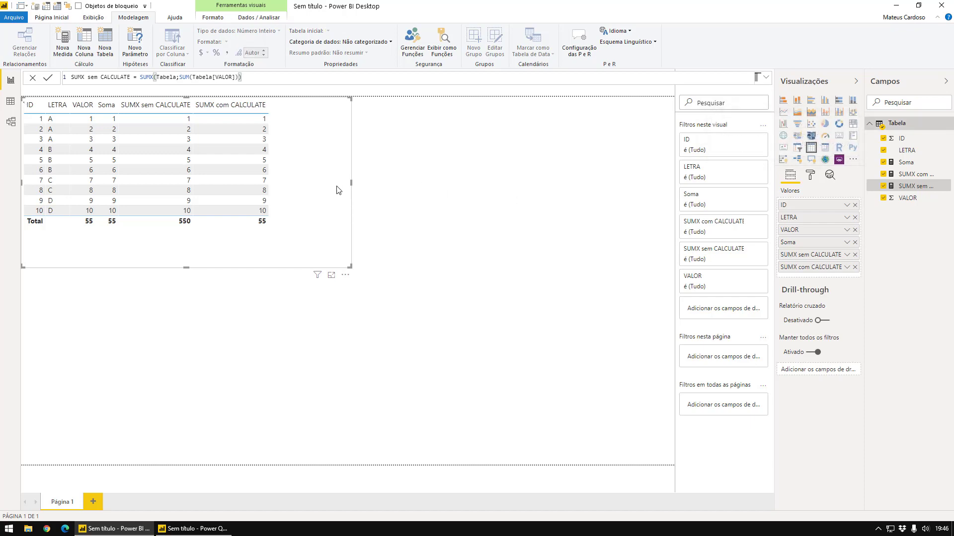
pyautogui.hotkey('ctrl', 'v')
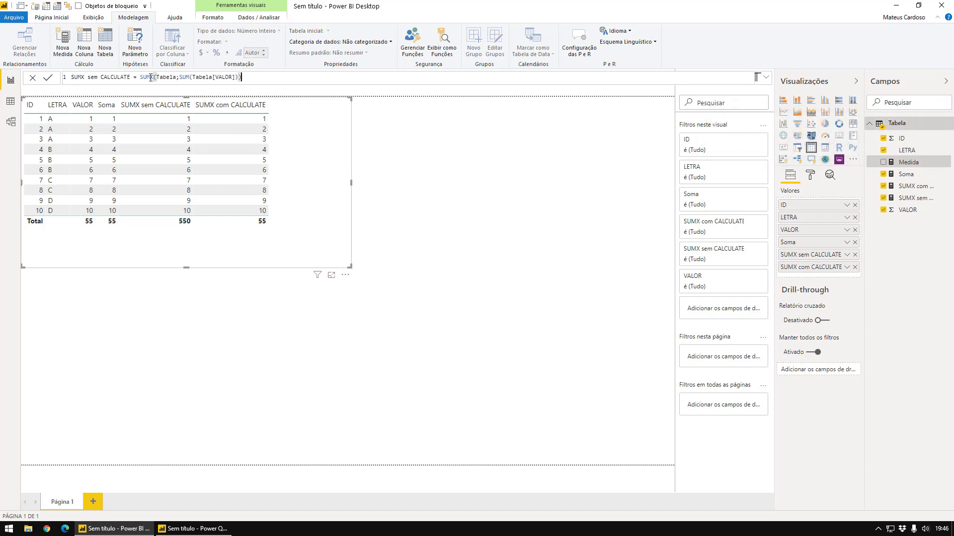
pyautogui.moveTo(239, 77); pyautogui.dragTo(180, 77)
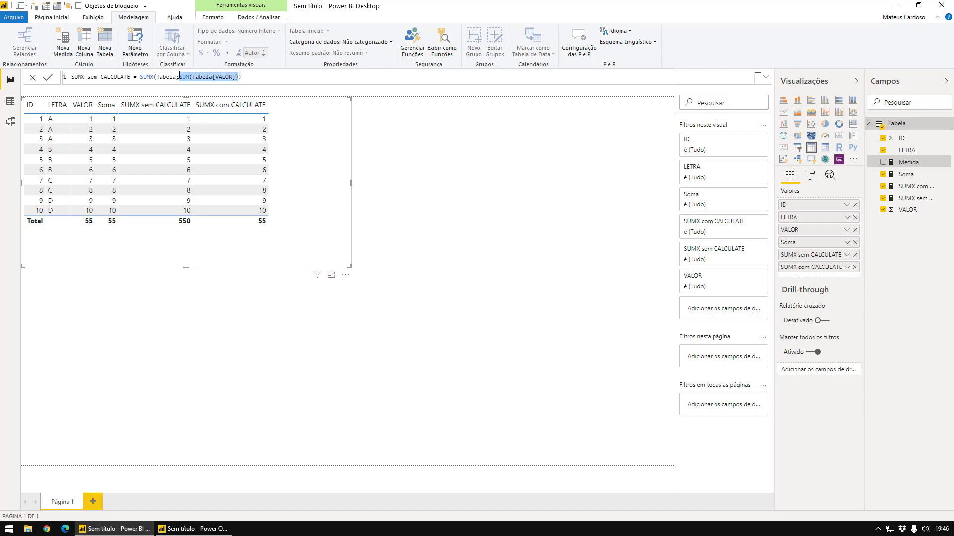
pyautogui.write('[Soma]')
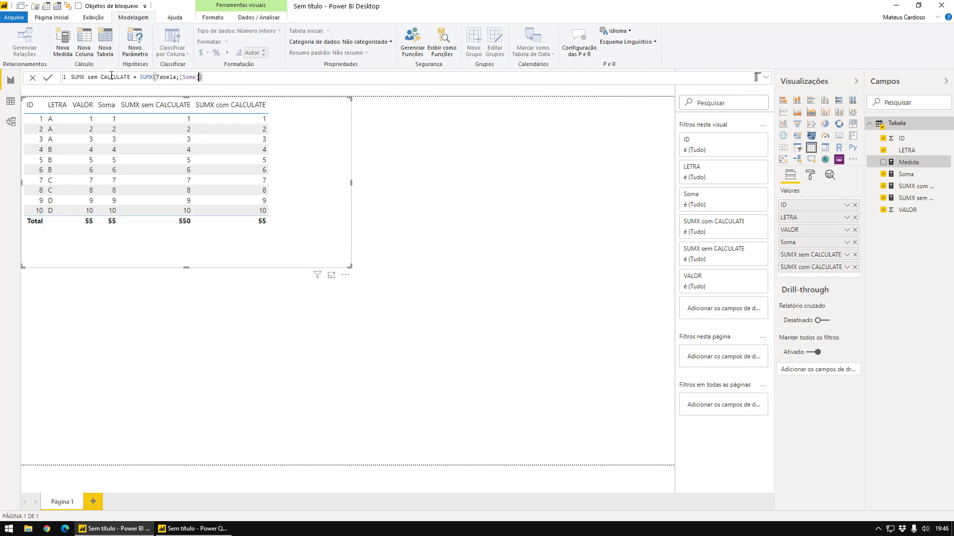
# Step: Try to commit the new measure under the name SUMX com a medida [Soma]
pyautogui.doubleClick(95, 77)
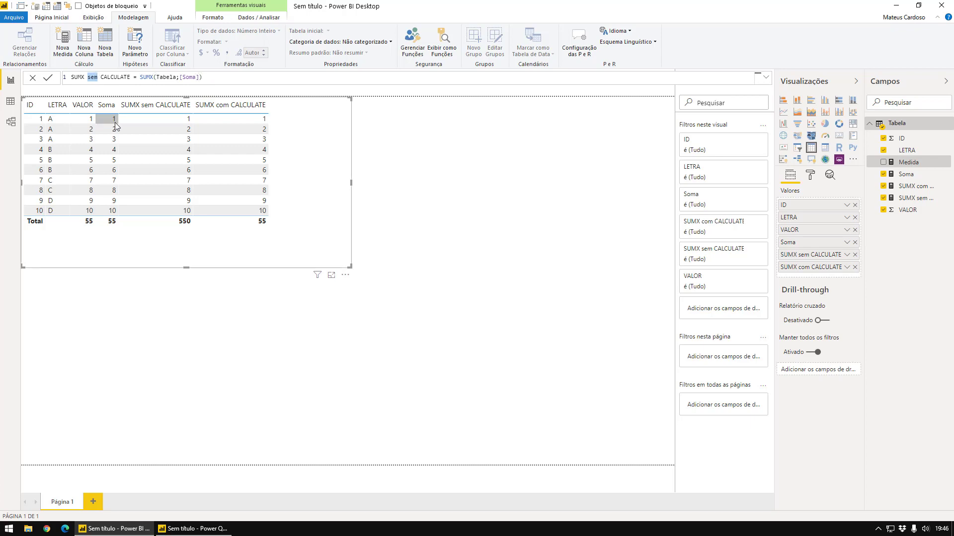
pyautogui.write('com a medida')
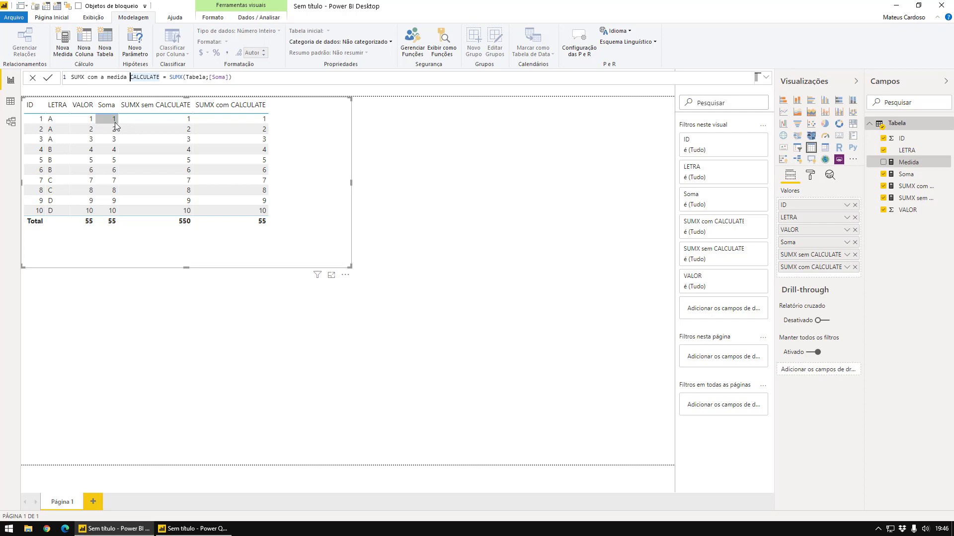
pyautogui.hotkey('ctrl', 'shift', 'Right')
pyautogui.press('Delete')
pyautogui.write('[DSoma')
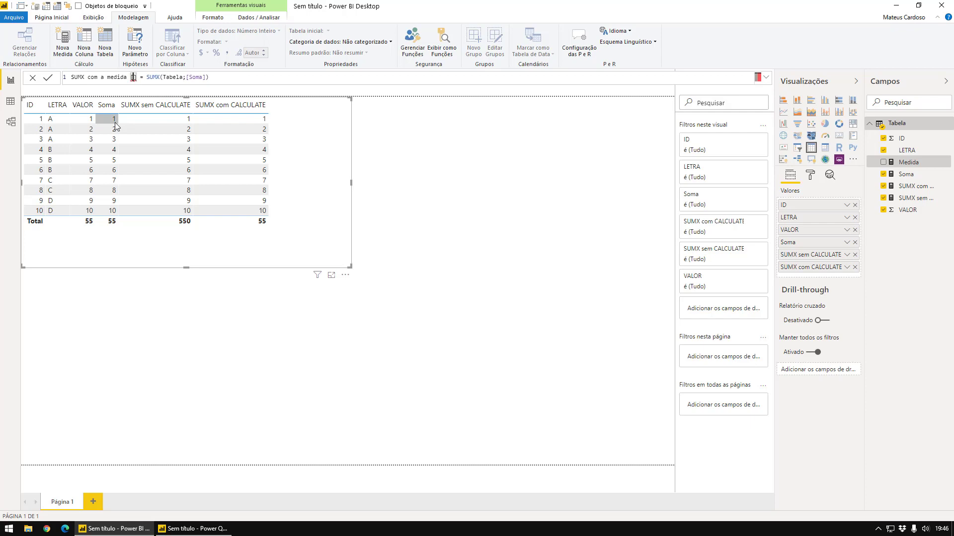
pyautogui.press('BackSpace')
pyautogui.press('BackSpace')
pyautogui.press('BackSpace')
pyautogui.press('BackSpace')
pyautogui.press('BackSpace')
pyautogui.write('Soma')
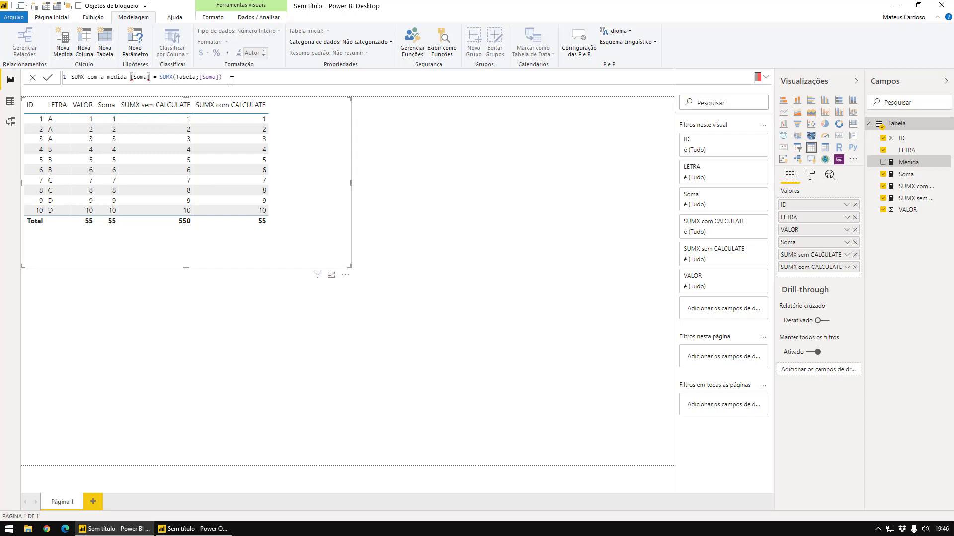
pyautogui.press('End')
pyautogui.press('Return')
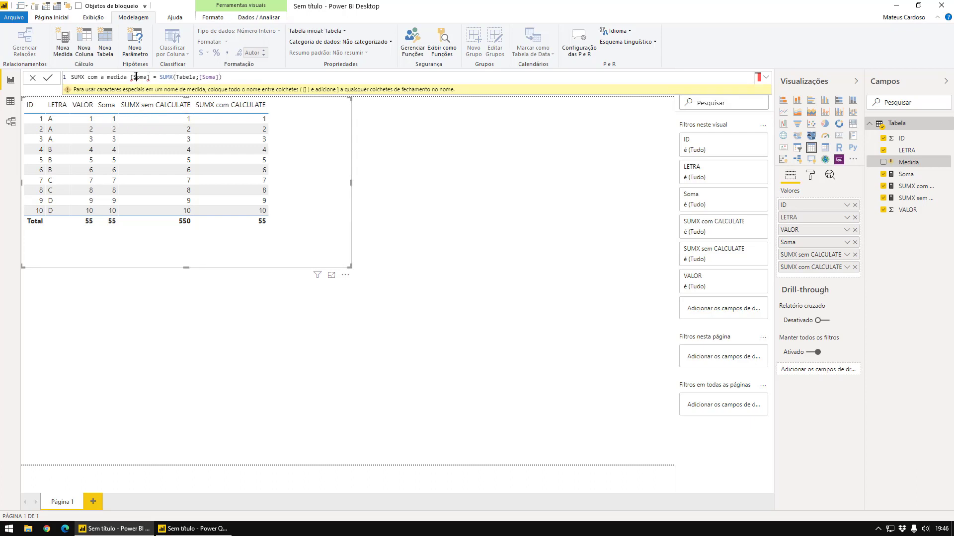
# Step: Remove the square brackets from the measure's name so it reads SUMX com a medida Soma, and commit the formula
pyautogui.click(132, 77)
pyautogui.press('BackSpace')
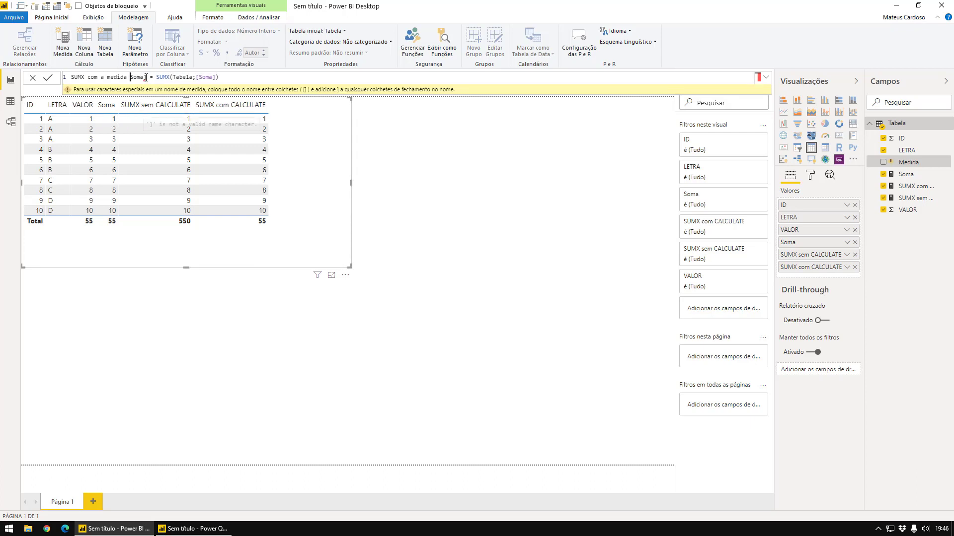
pyautogui.click(148, 80)
pyautogui.press('BackSpace')
pyautogui.click(240, 80)
pyautogui.press('Return')
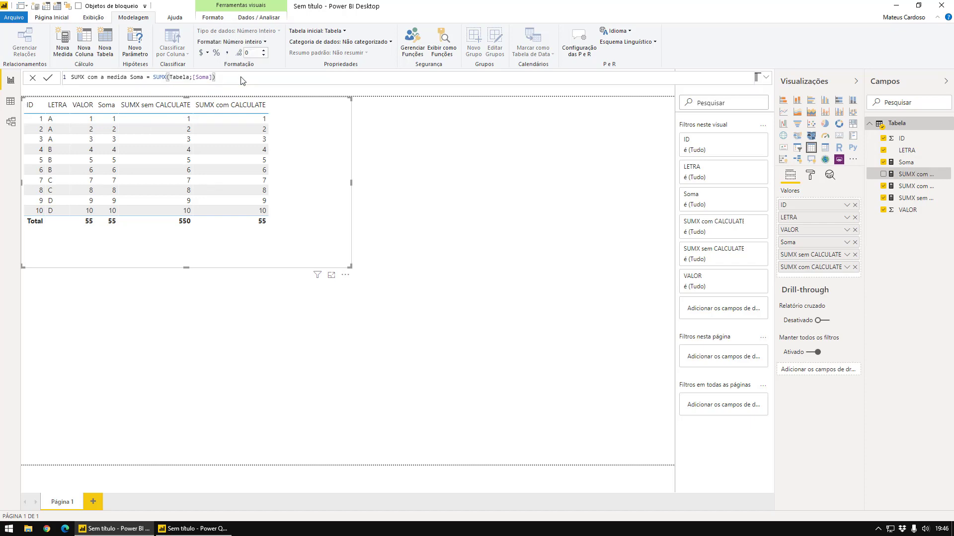
# Step: Add SUMX com a medida Soma as the table visual's last column and widen the visual to fit it
pyautogui.moveTo(913, 175); pyautogui.dragTo(828, 274)
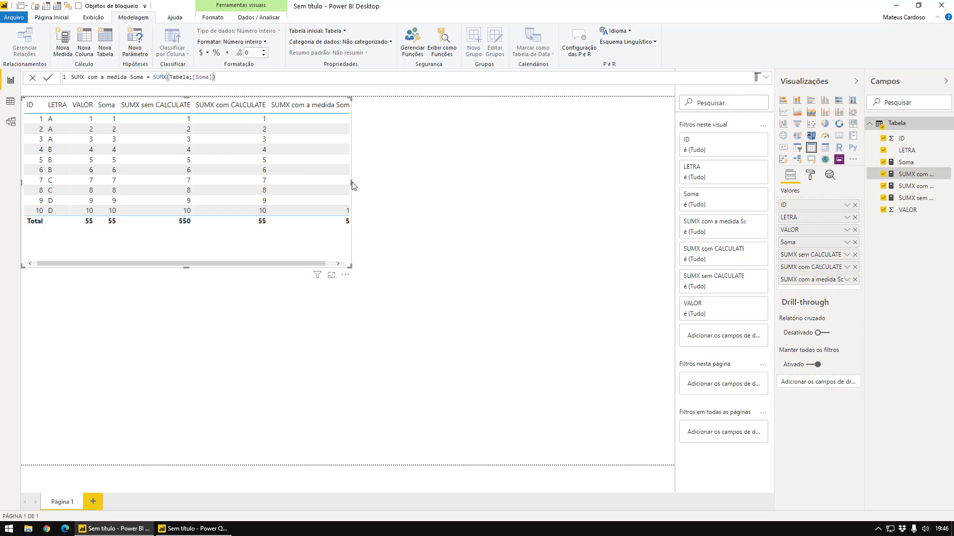
pyautogui.moveTo(351, 182); pyautogui.dragTo(446, 188)
pyautogui.click(469, 189)
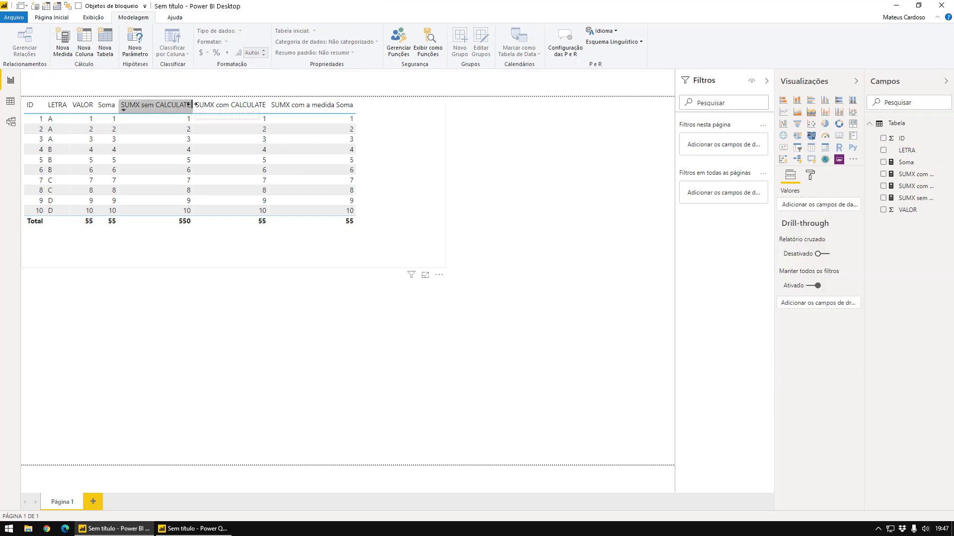
# Step: Narrow the table visual's three SUMX columns so that their headers wrap onto two lines
pyautogui.moveTo(192, 108); pyautogui.dragTo(156, 114)
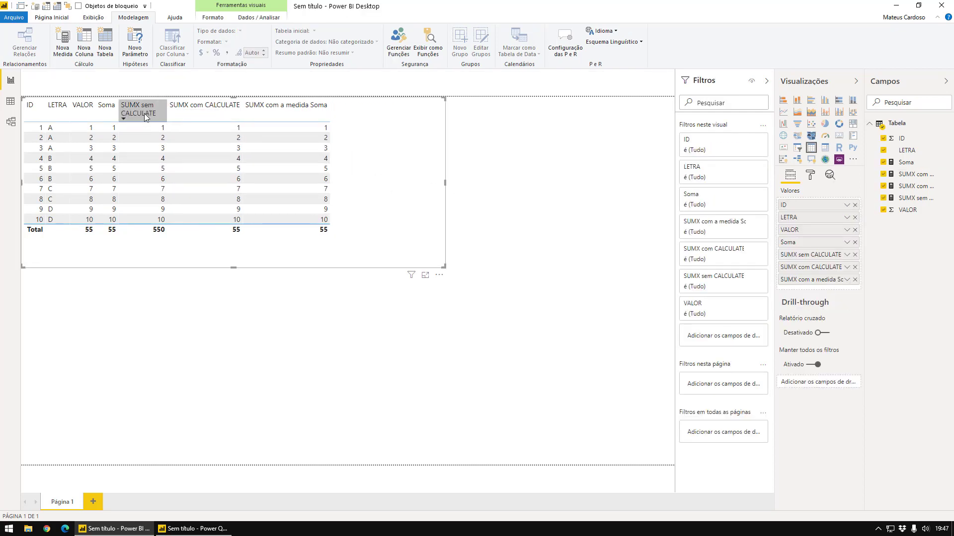
pyautogui.moveTo(242, 107); pyautogui.dragTo(210, 110)
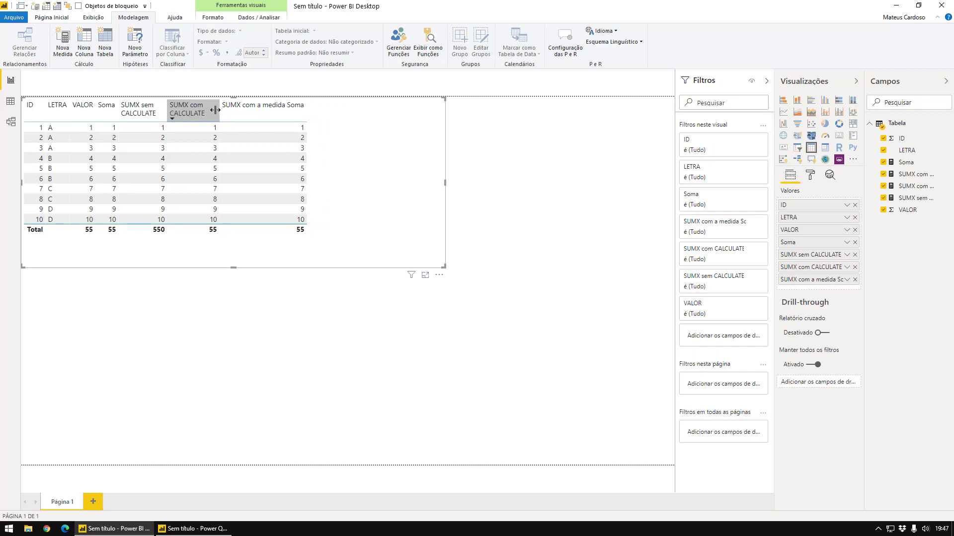
pyautogui.moveTo(298, 109); pyautogui.dragTo(265, 112)
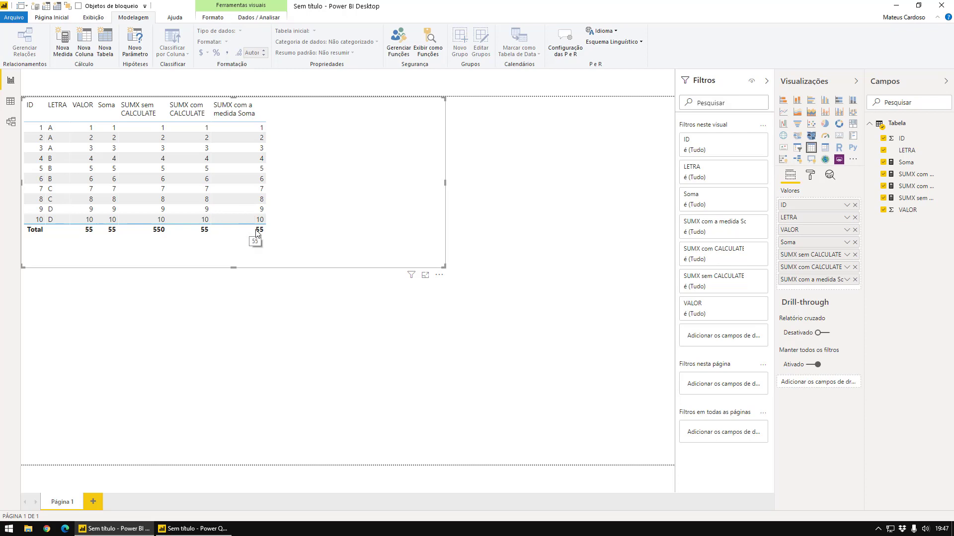
# Step: Start another measure in Tabela from the SUMX sem CALCULATE formula and insert a VAR line above the SUMX expression
pyautogui.rightClick(894, 128)
pyautogui.click(893, 138)
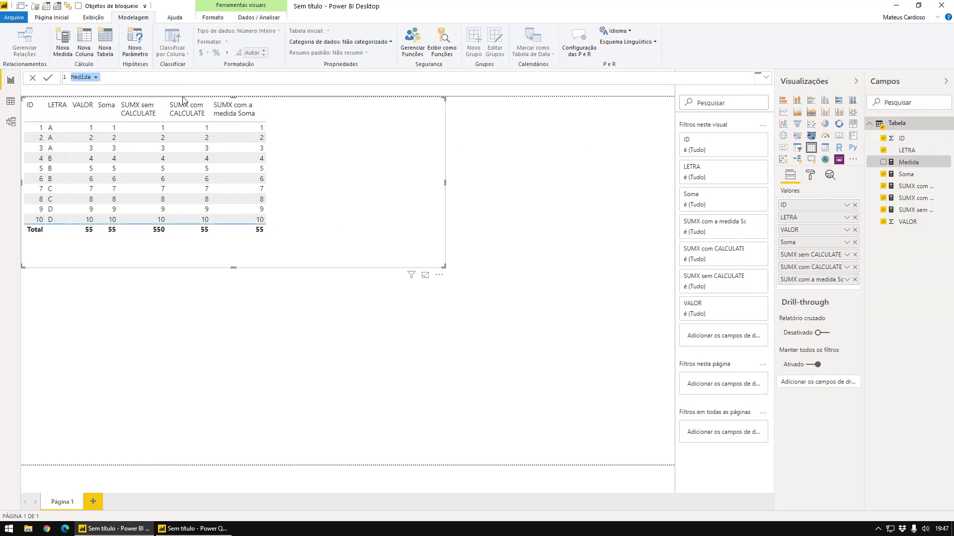
pyautogui.write('SUMX sem CALCULATE = SUMX(Tabela;SUM(Tabela[VALOR]))')
pyautogui.click(140, 77)
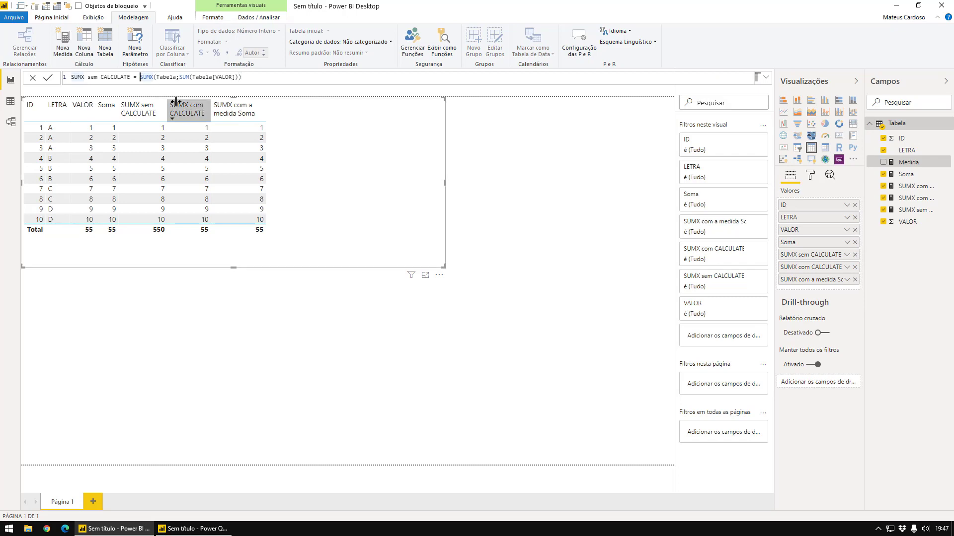
pyautogui.hotkey('shift', 'Return')
pyautogui.write('VAR')
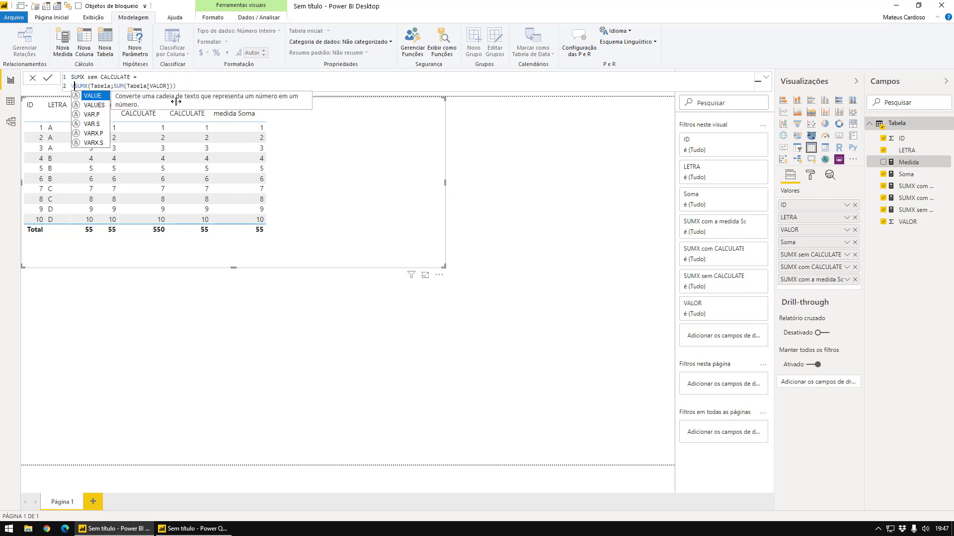
pyautogui.hotkey('shift', 'Return')
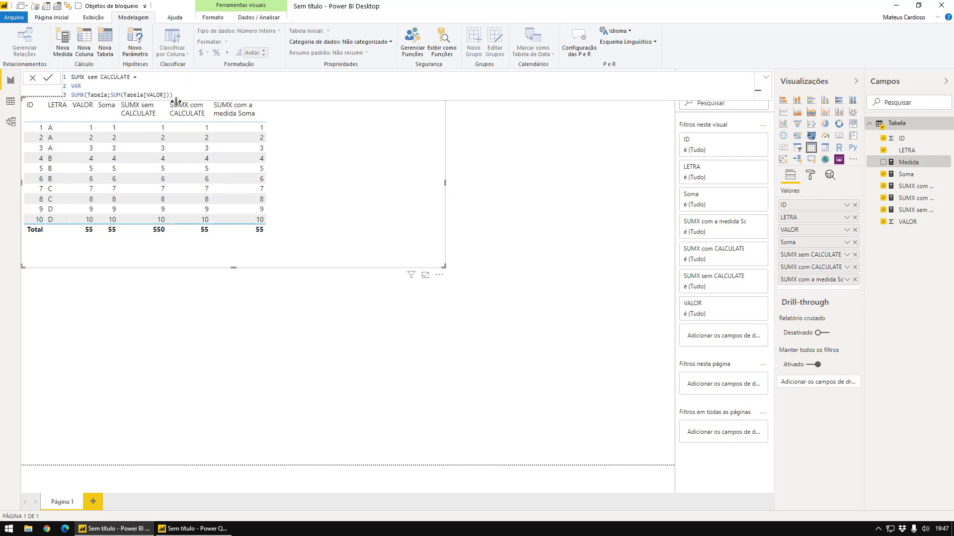
# Step: Define the variable soma as SUM(Tabela[VALOR]) on the VAR line
pyautogui.press('Up')
pyautogui.press('Right')
pyautogui.press('Right')
pyautogui.press('Right')
pyautogui.press('Right')
pyautogui.press('Left')
pyautogui.write('soma = SUM(')
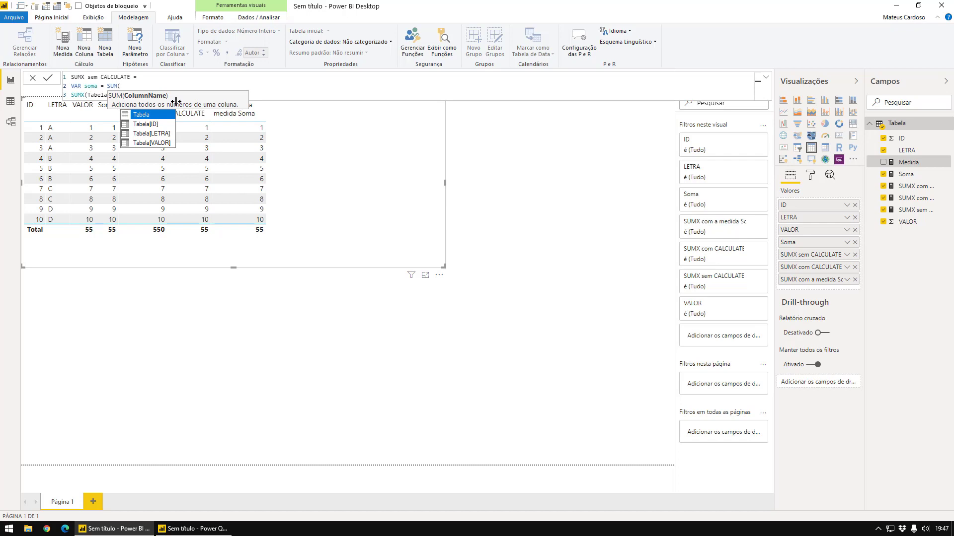
pyautogui.press('Down')
pyautogui.press('Down')
pyautogui.press('Down')
pyautogui.press('Tab')
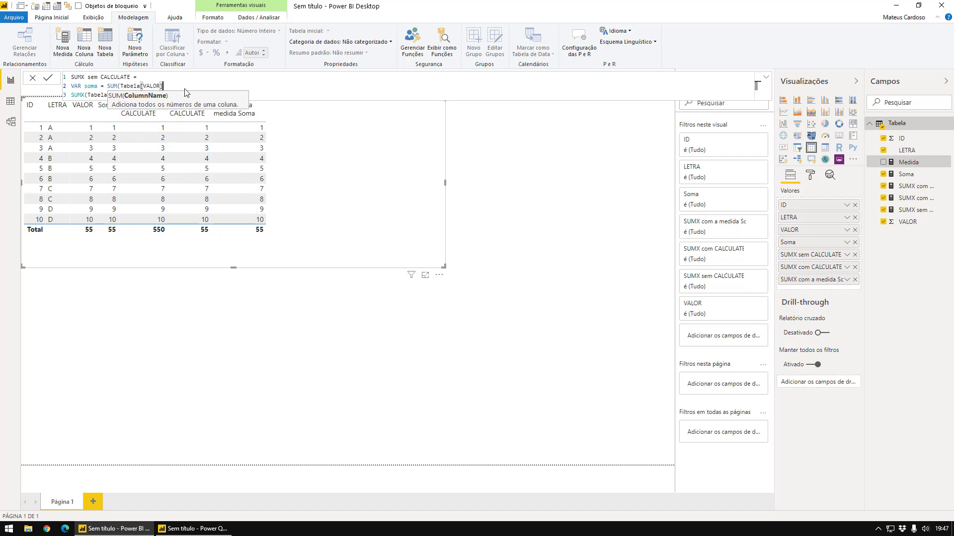
pyautogui.write(')')
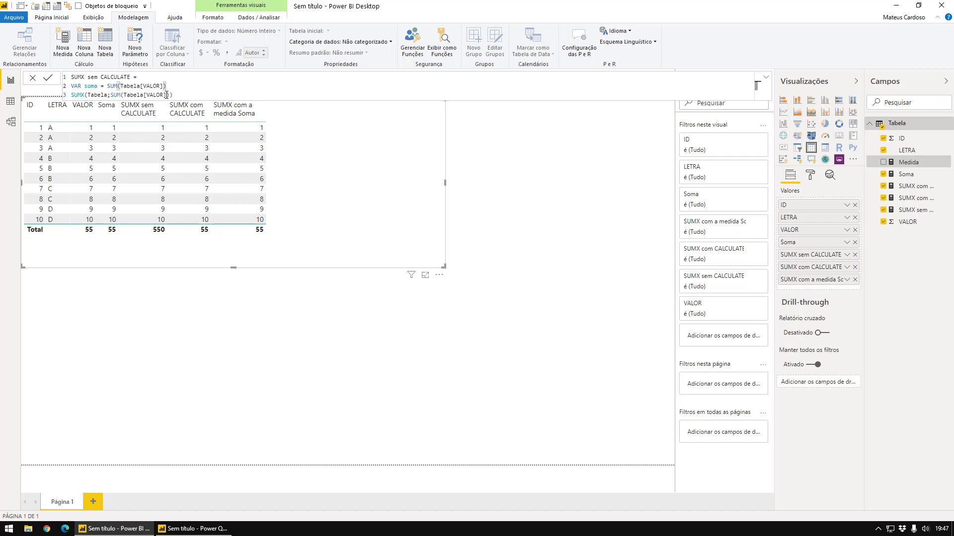
# Step: Add a RETURN line after the variable, change the returned expression to SUMX(Tabela;soma), and try to commit the formula
pyautogui.moveTo(167, 95); pyautogui.dragTo(113, 98)
pyautogui.press('BackSpace')
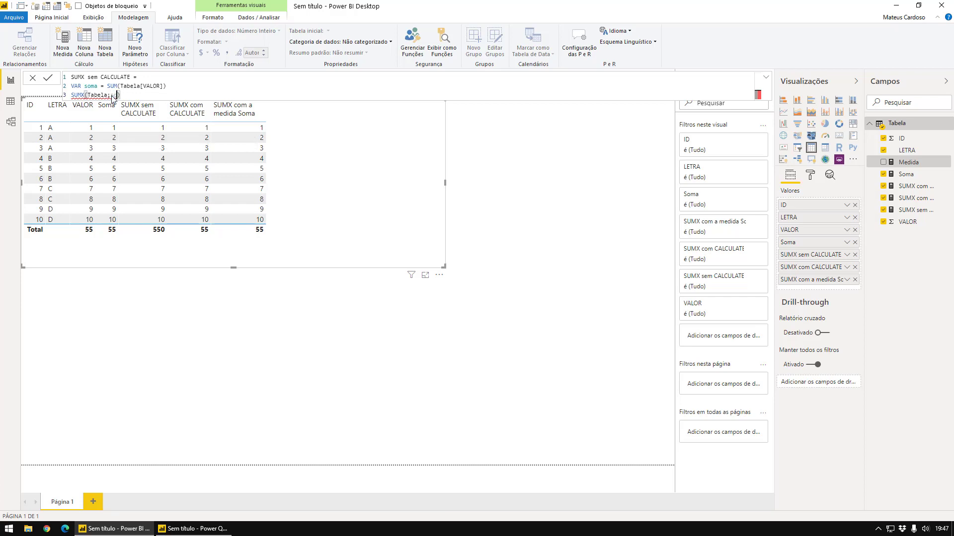
pyautogui.write('s')
pyautogui.click(167, 86)
pyautogui.hotkey('shift', 'Return')
pyautogui.write('RETURN')
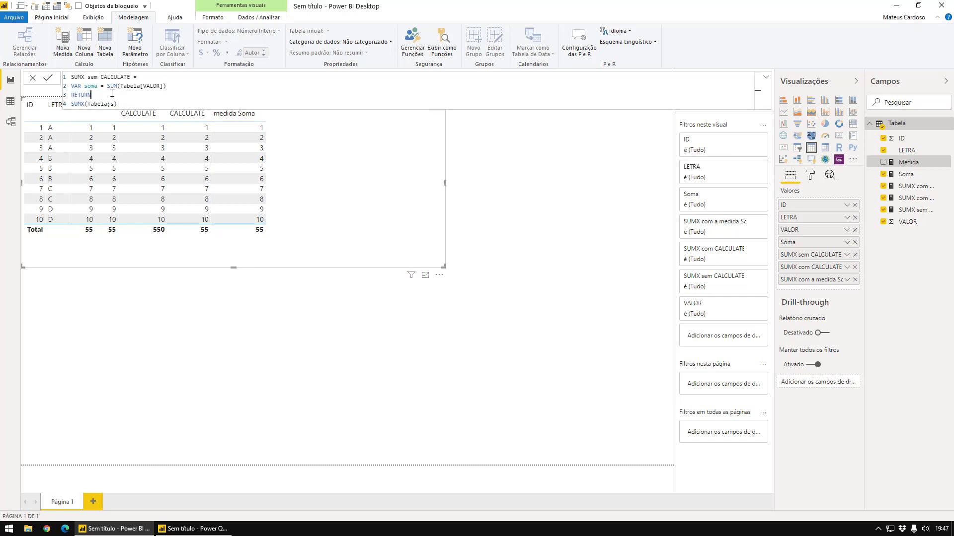
pyautogui.click(113, 104)
pyautogui.write('oma')
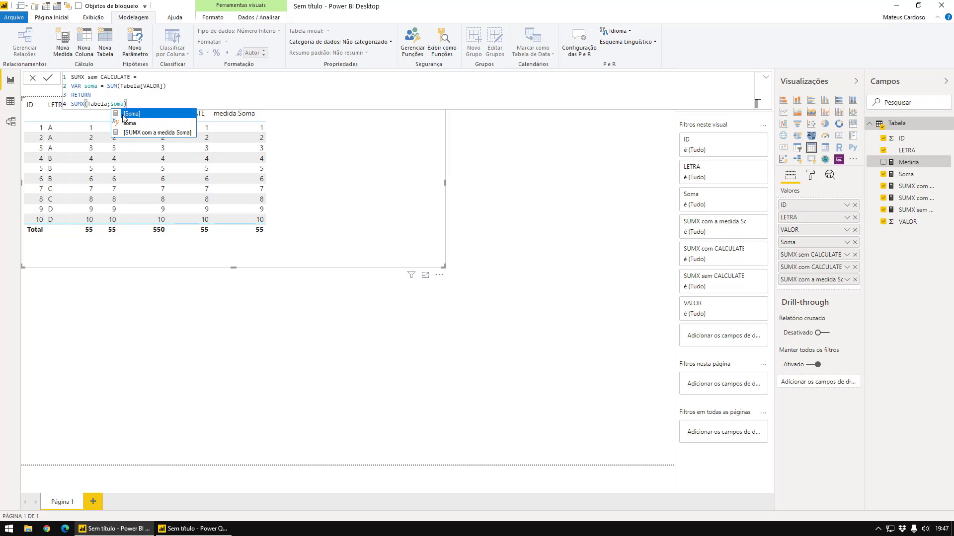
pyautogui.click(144, 125)
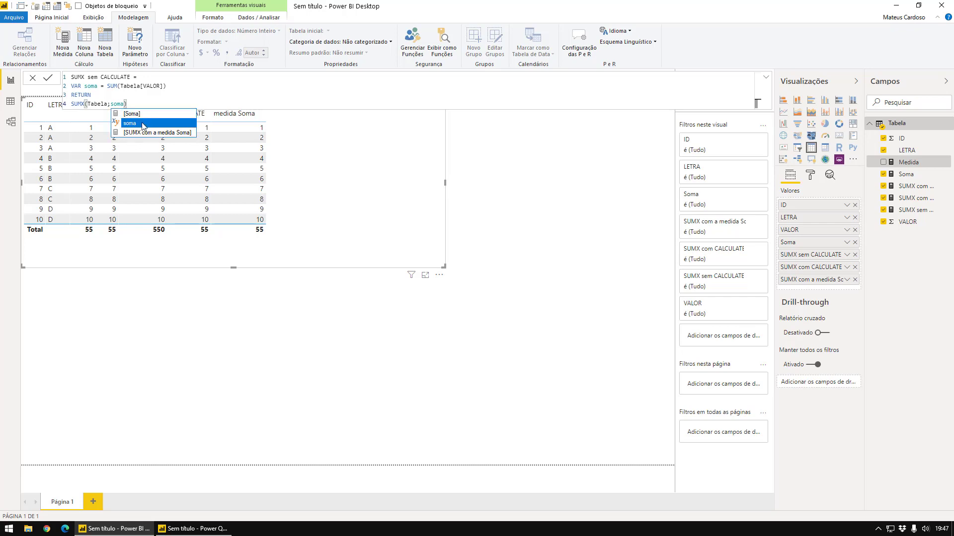
pyautogui.click(149, 104)
pyautogui.press('Return')
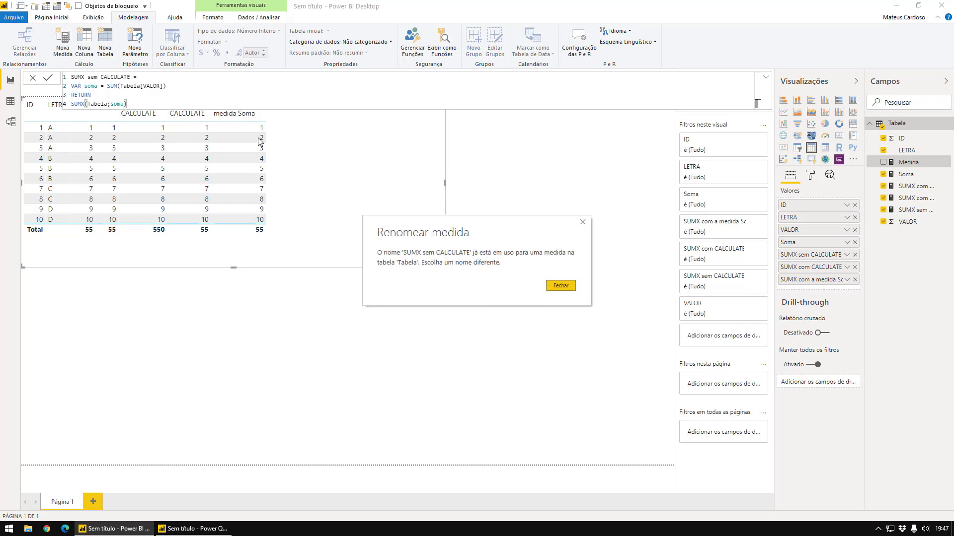
# Step: Rename the measure SUMX com VAR, commit it and add it as the table visual's last column
pyautogui.click(563, 286)
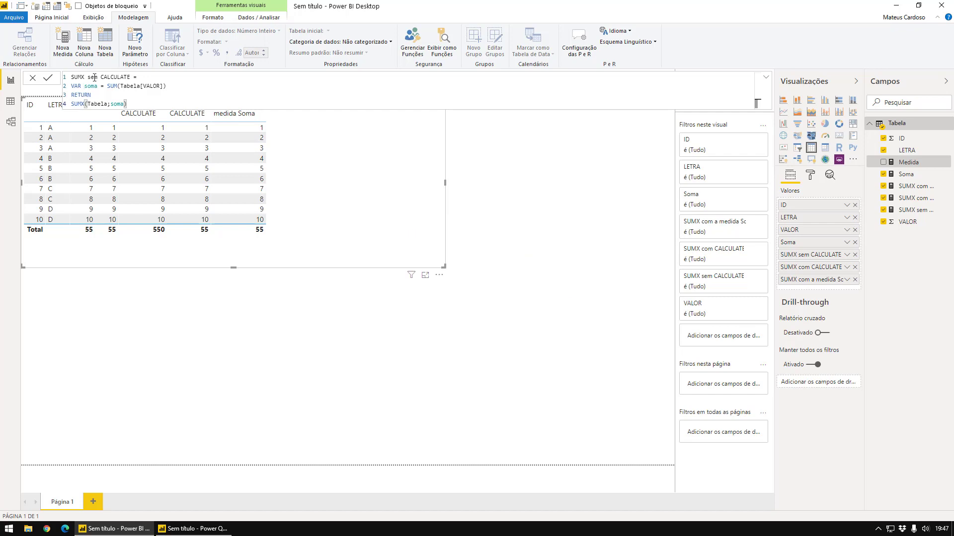
pyautogui.moveTo(131, 76); pyautogui.dragTo(88, 77)
pyautogui.write('com VAR')
pyautogui.press('Return')
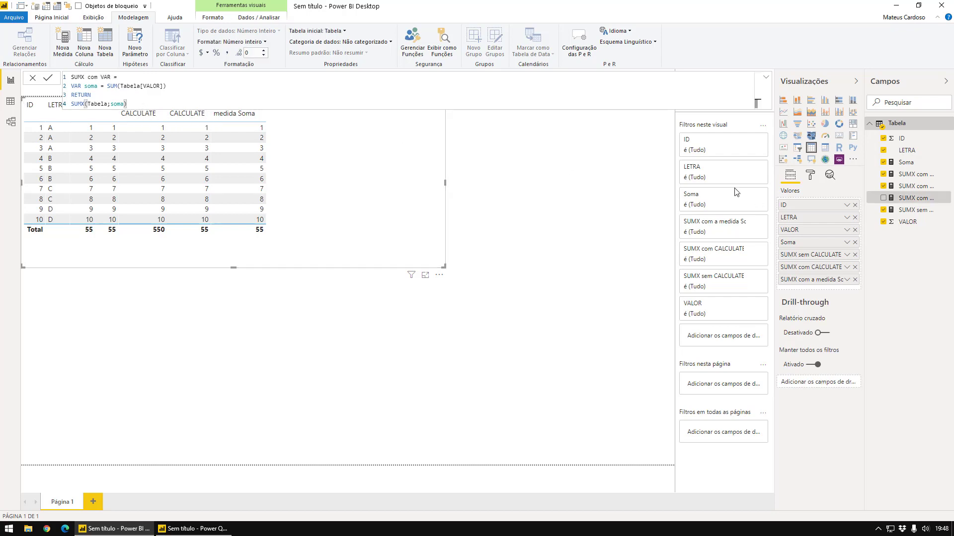
pyautogui.moveTo(909, 203); pyautogui.dragTo(804, 292)
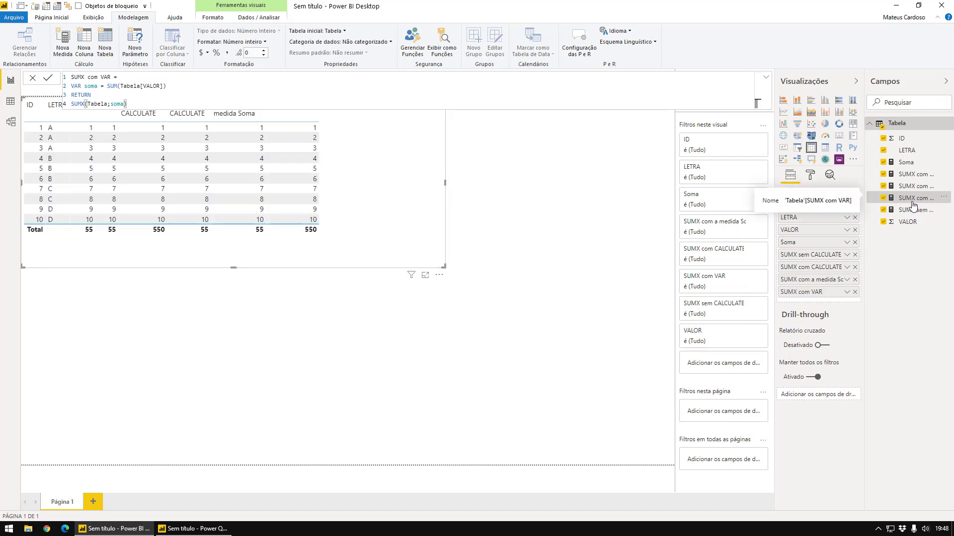
# Step: Wrap the Soma measure's SUM(Tabela[VALOR]) in CALCULATE, and remove the wrapper again
pyautogui.moveTo(309, 235)
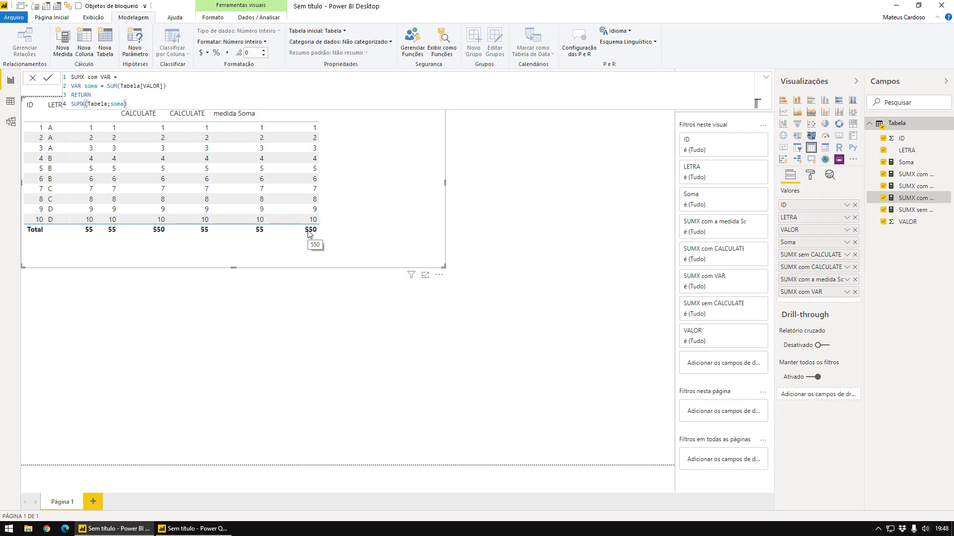
pyautogui.click(906, 163)
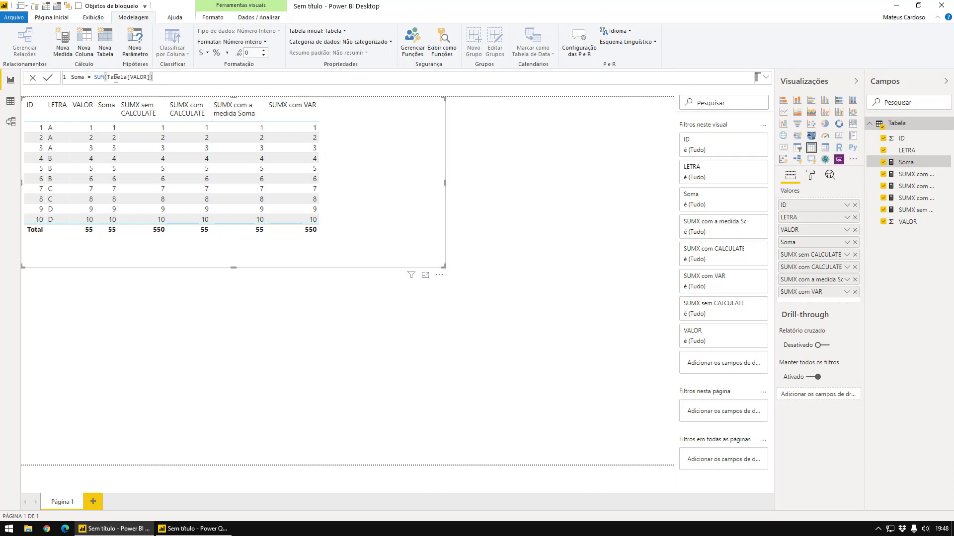
pyautogui.click(94, 77)
pyautogui.write('CALCULATE(')
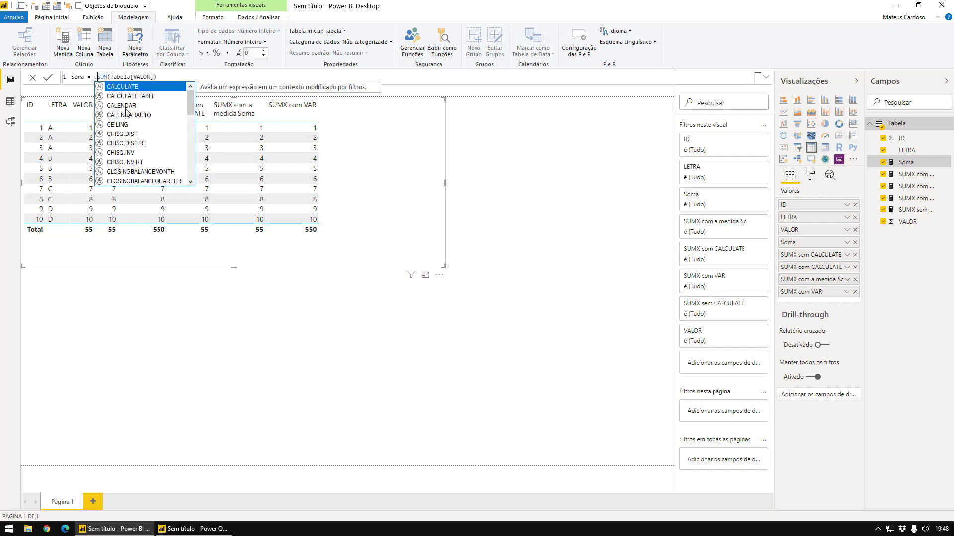
pyautogui.click(193, 76)
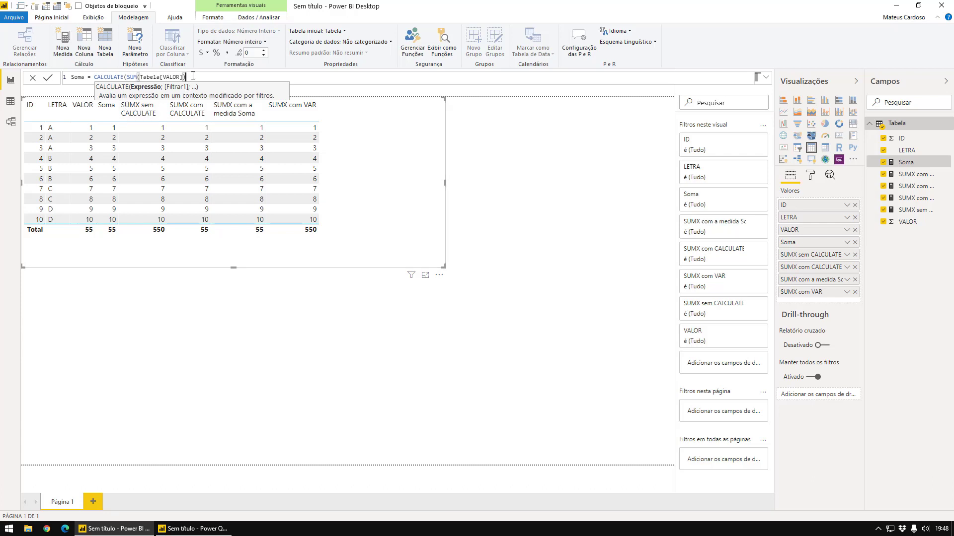
pyautogui.write(')')
pyautogui.press('BackSpace')
pyautogui.moveTo(126, 76); pyautogui.dragTo(95, 77)
pyautogui.press('BackSpace')
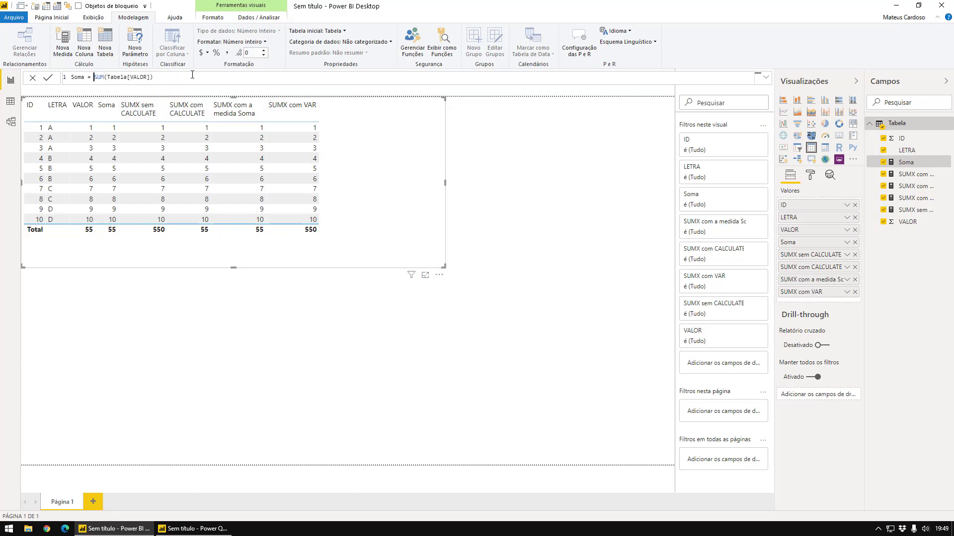
pyautogui.click(193, 78)
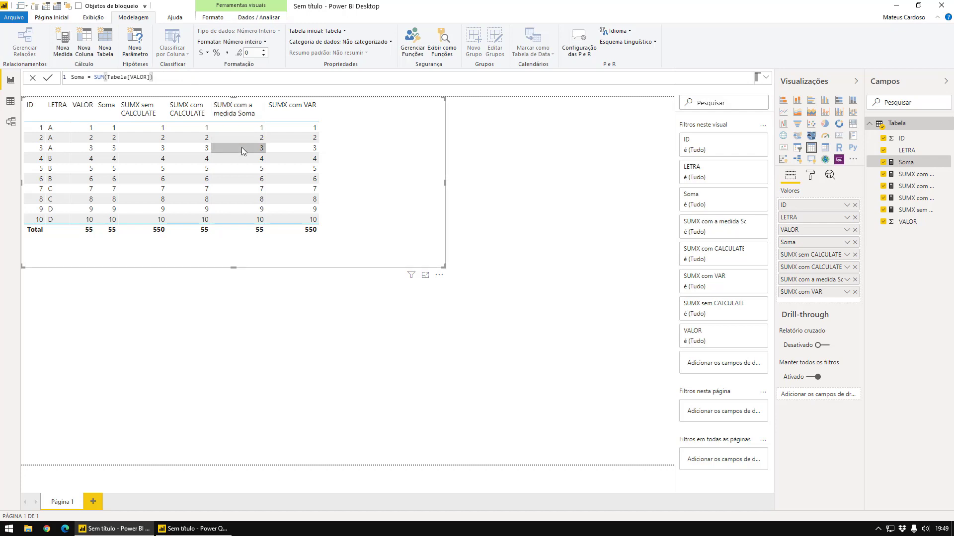
# Step: Sort the table visual by SUMX com a medida Soma, and remove that measure from the visual
pyautogui.click(245, 113)
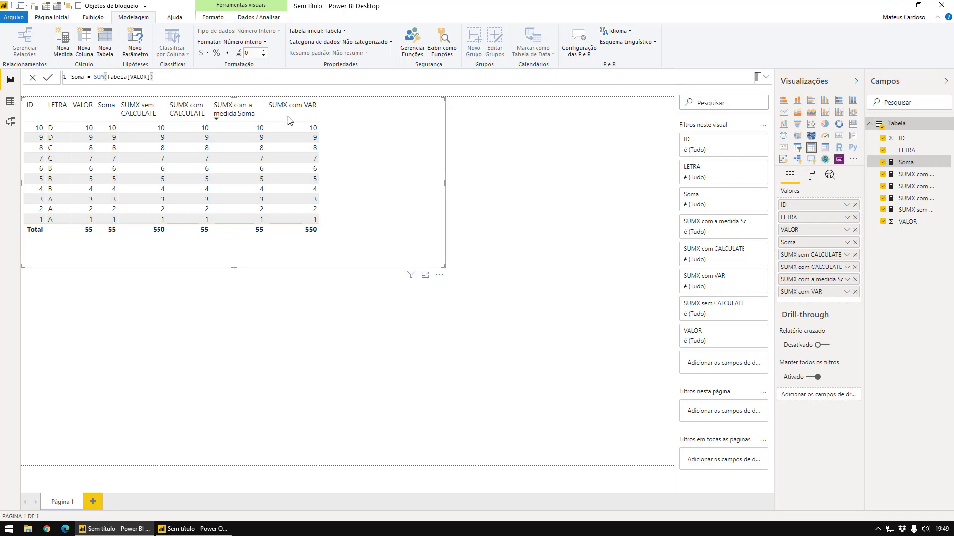
pyautogui.click(855, 280)
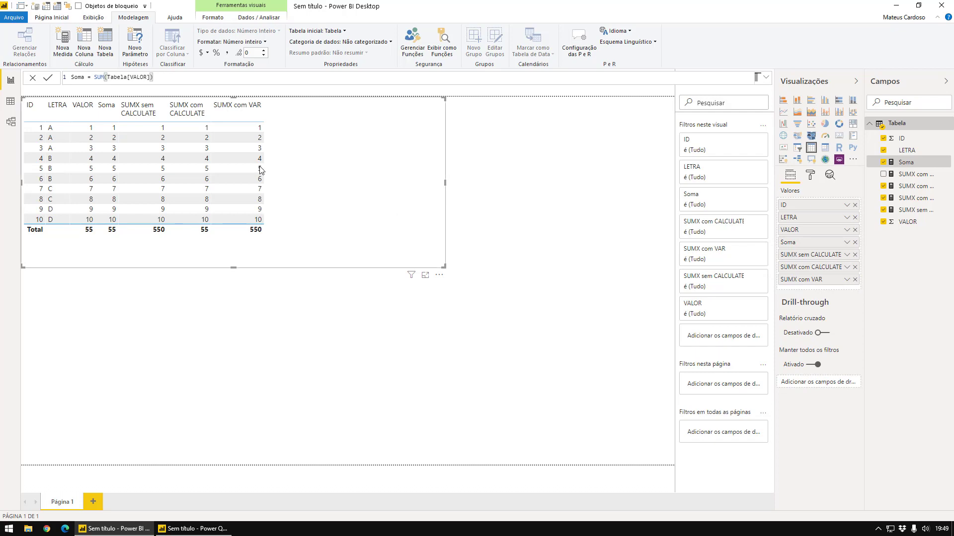
# Step: Add a calculated column named Coluna to Tabela in the data view with the formula Tabela[VALOR]
pyautogui.click(12, 102)
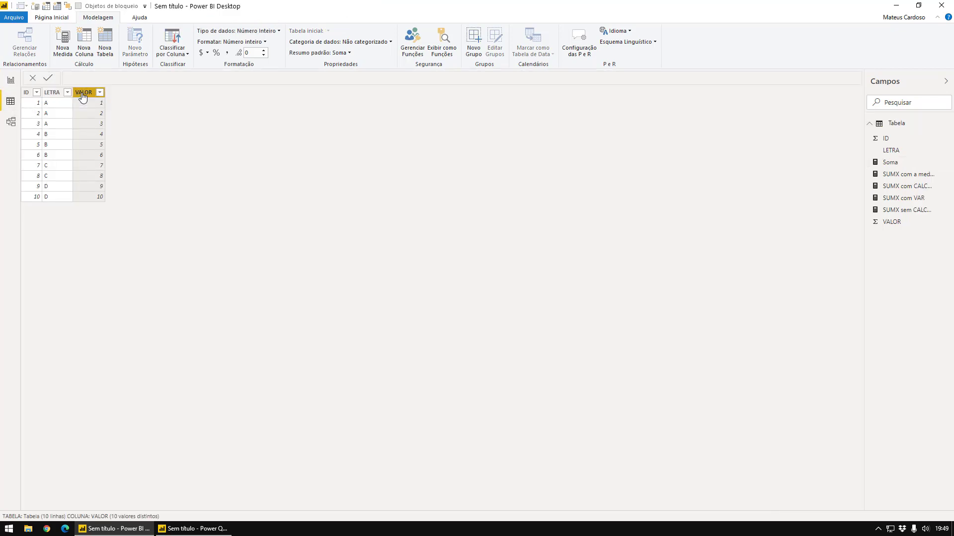
pyautogui.click(85, 44)
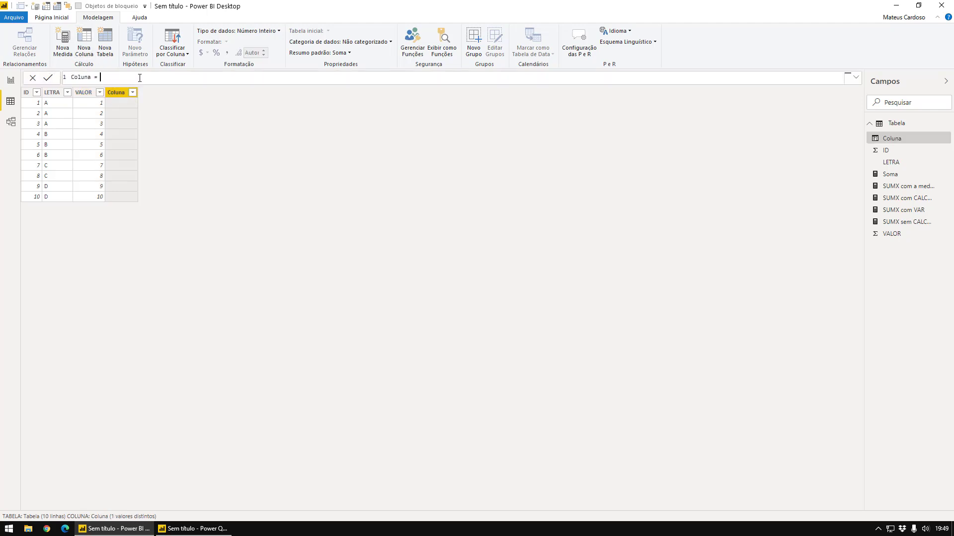
pyautogui.write('val')
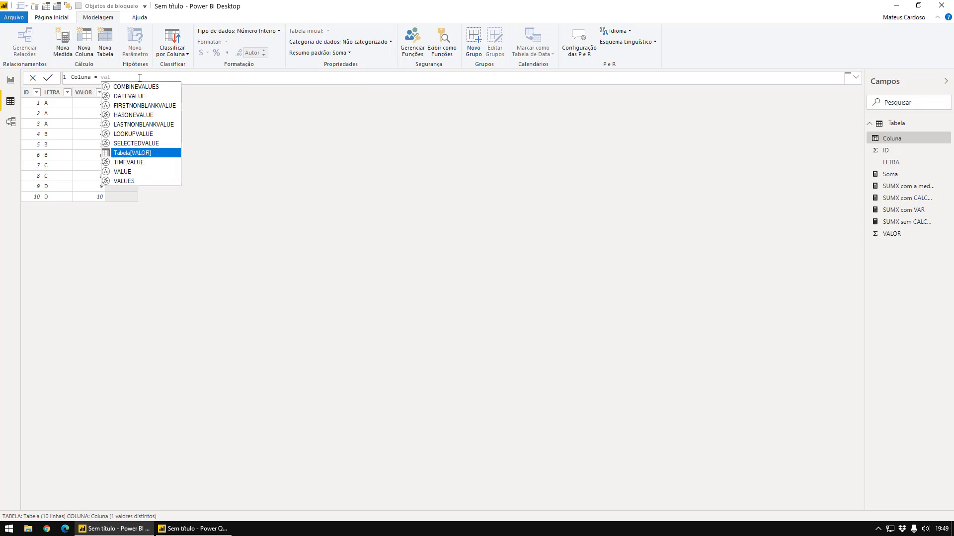
pyautogui.press('Tab')
pyautogui.press('Return')
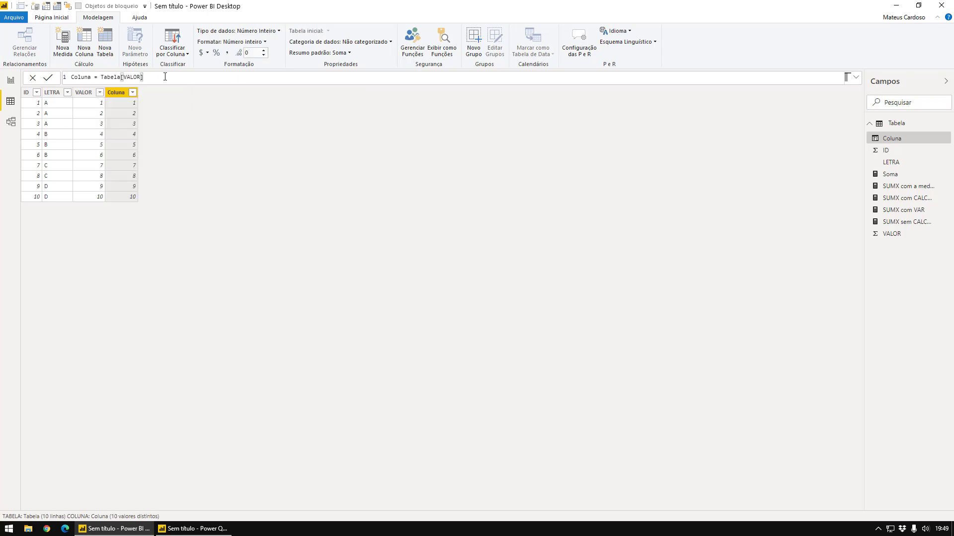
# Step: Change the formula of Coluna to SUM(Tabela[VALOR]), commit it and check the column against VALOR
pyautogui.moveTo(145, 77); pyautogui.dragTo(102, 74)
pyautogui.write('SUM(')
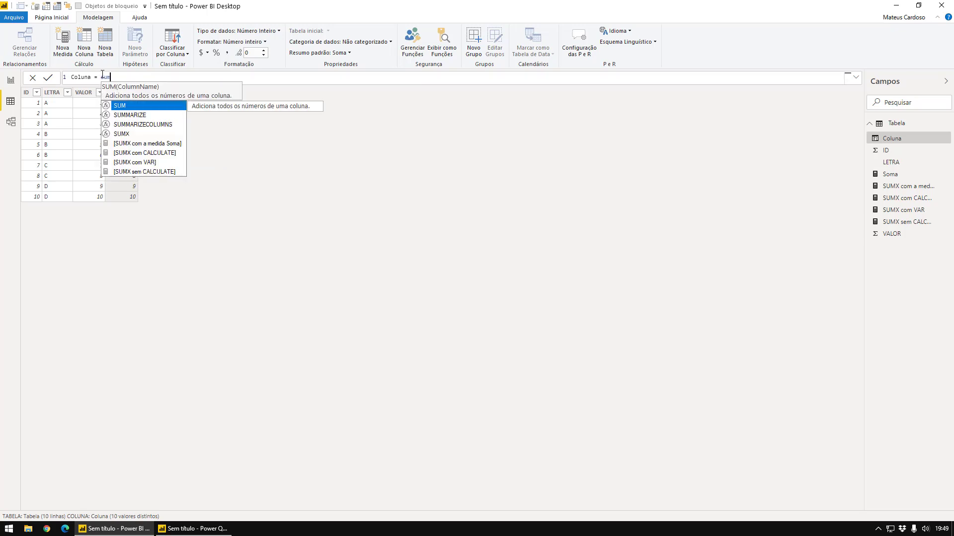
pyautogui.write('v')
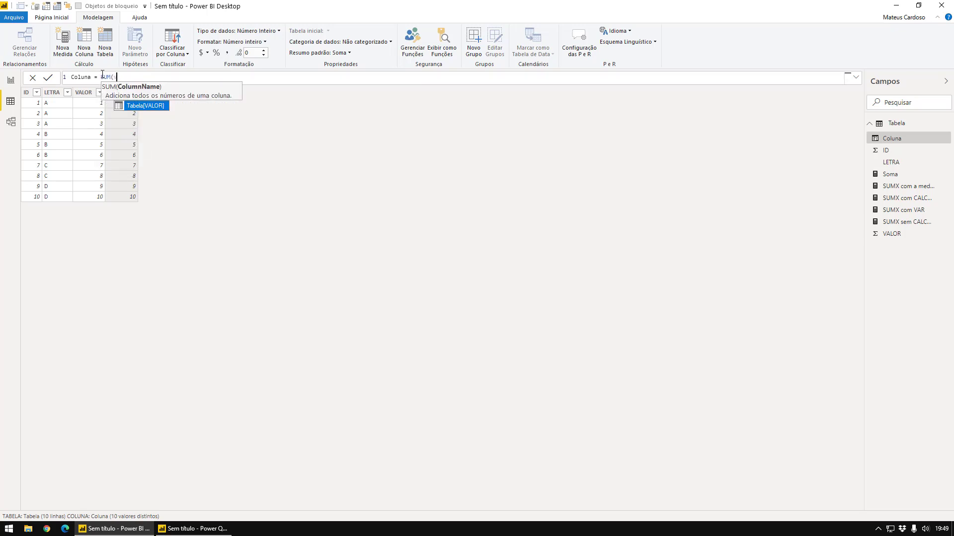
pyautogui.press('Tab')
pyautogui.write(')')
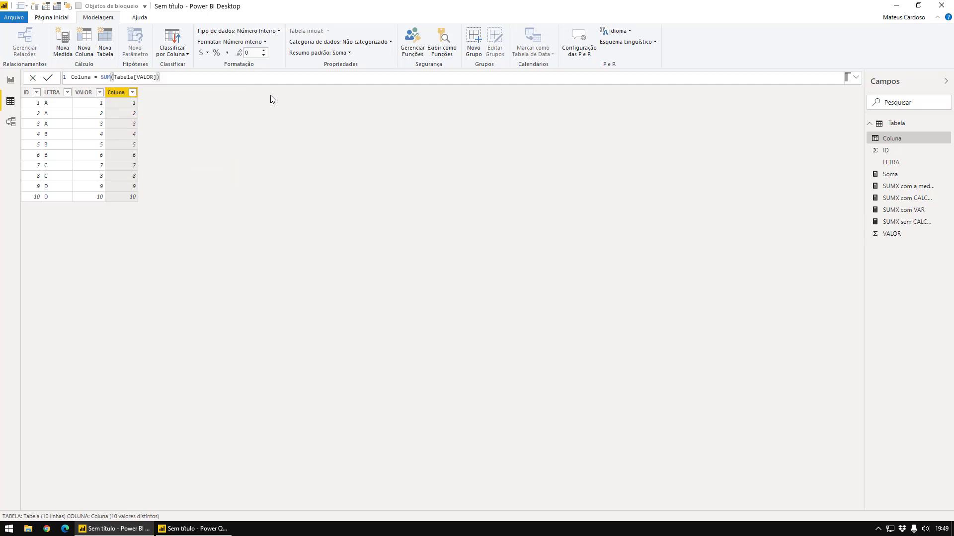
pyautogui.press('Return')
pyautogui.click(94, 108)
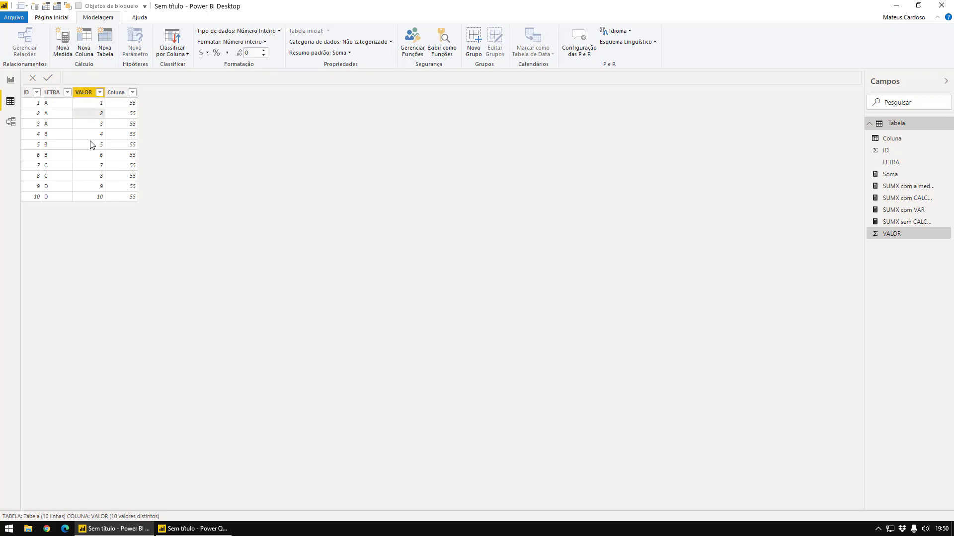
pyautogui.click(130, 199)
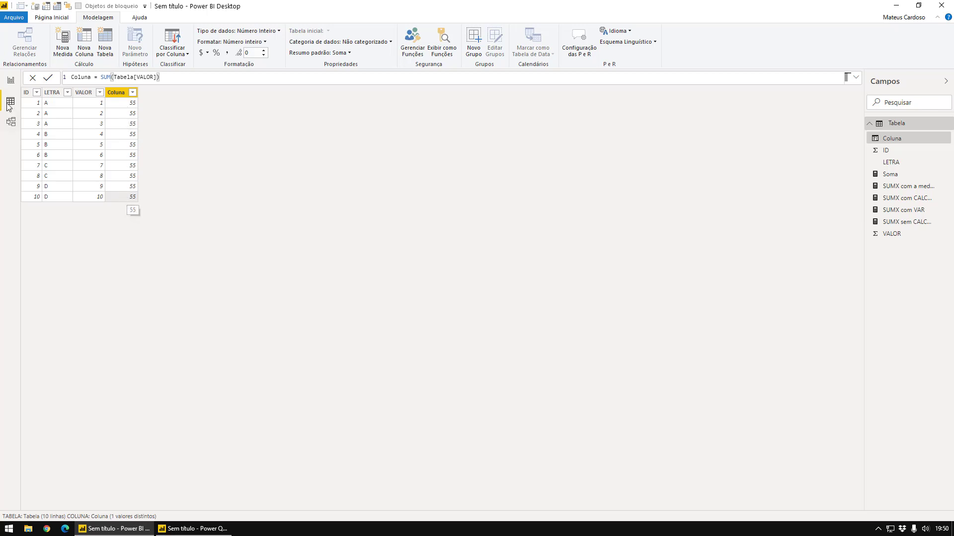
# Step: Compare with the report's table visual, and wrap the SUM in Coluna's formula in CALCULATE and commit it
pyautogui.click(11, 80)
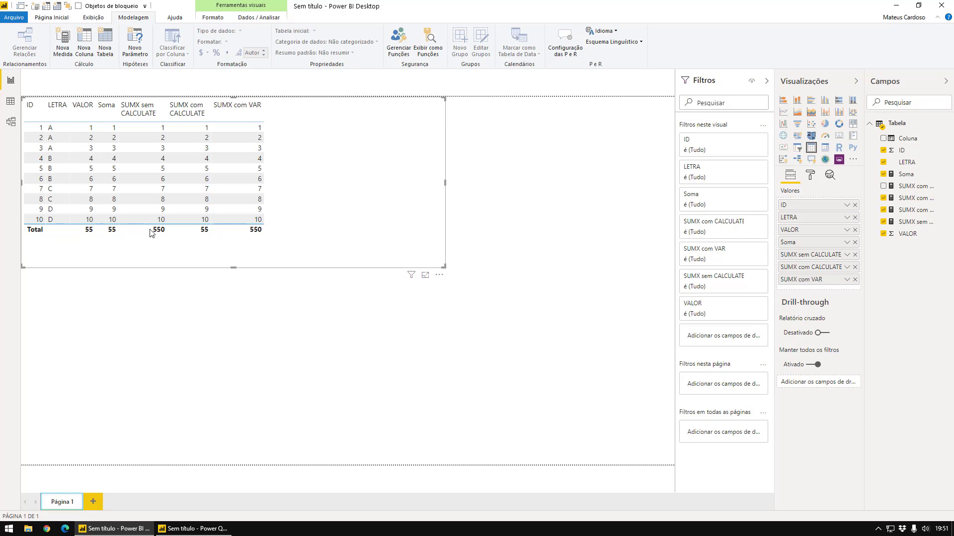
pyautogui.click(10, 101)
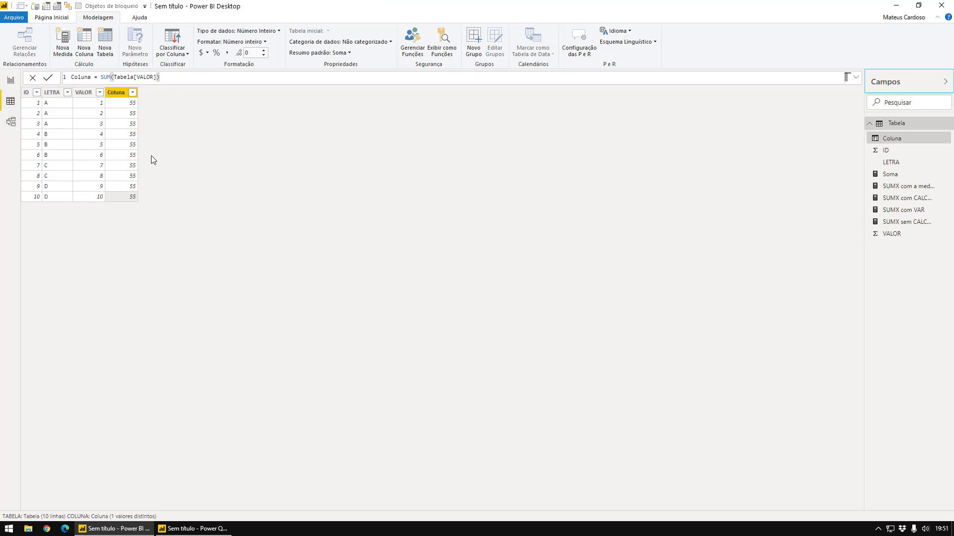
pyautogui.click(101, 77)
pyautogui.write('CALCULATE(')
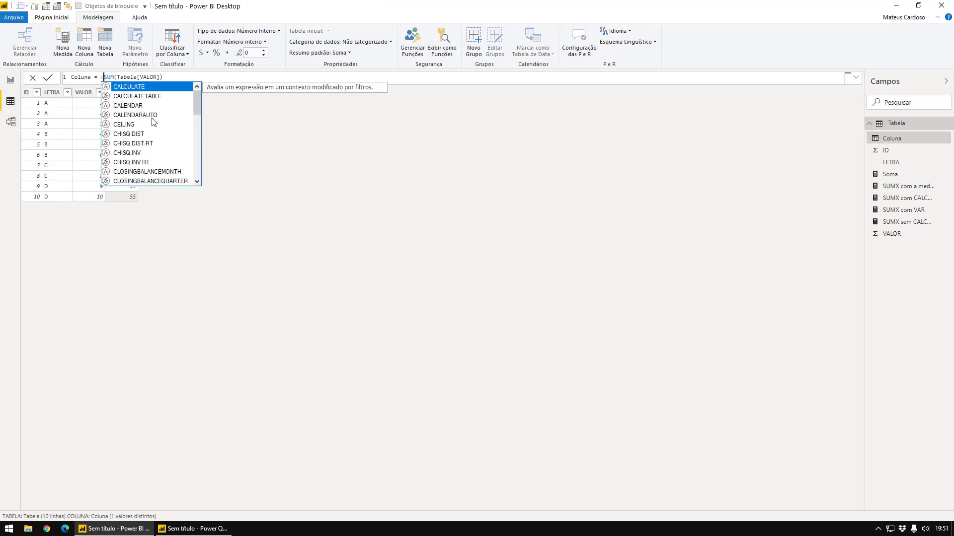
pyautogui.click(207, 78)
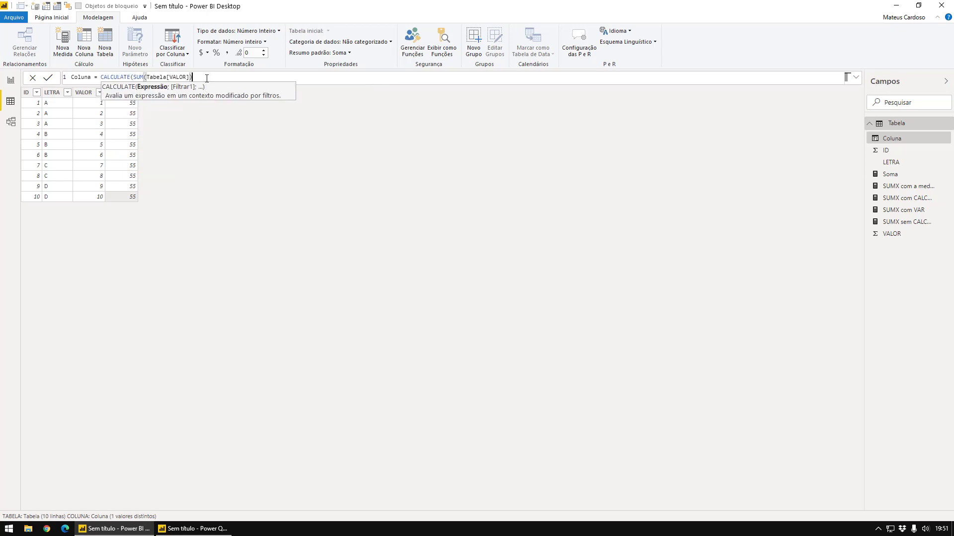
pyautogui.write(')')
pyautogui.press('Return')
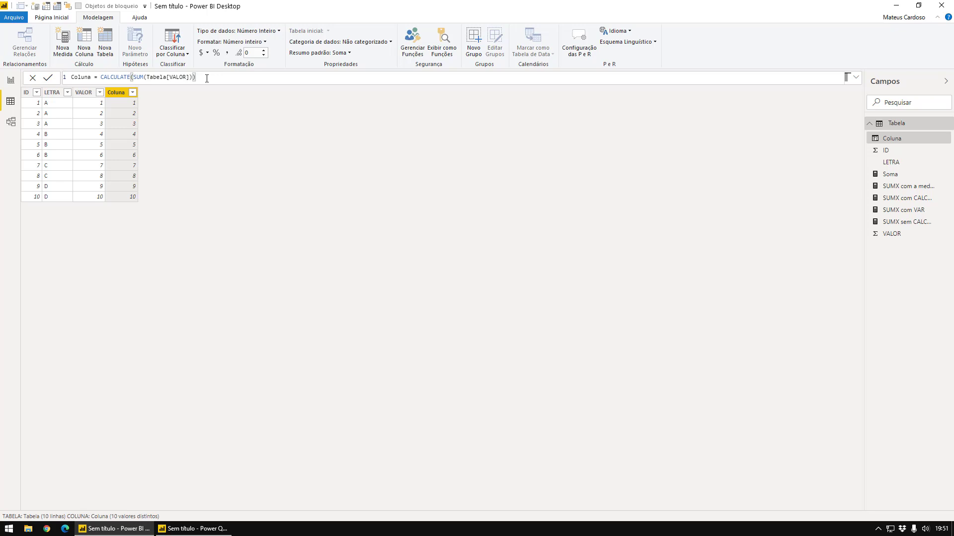
# Step: Examine the first row of Tabela across the ID, LETRA, VALOR and Coluna columns
pyautogui.click(34, 106)
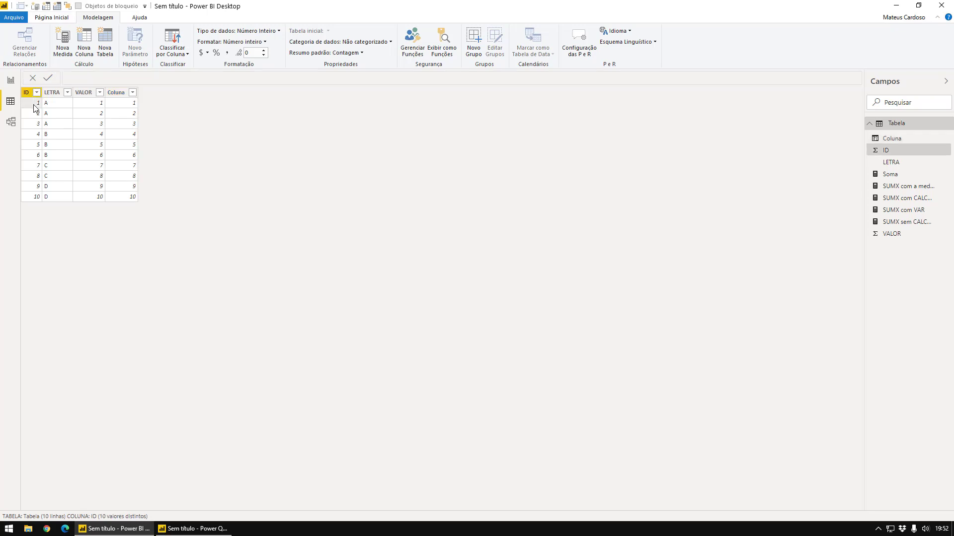
pyautogui.click(51, 106)
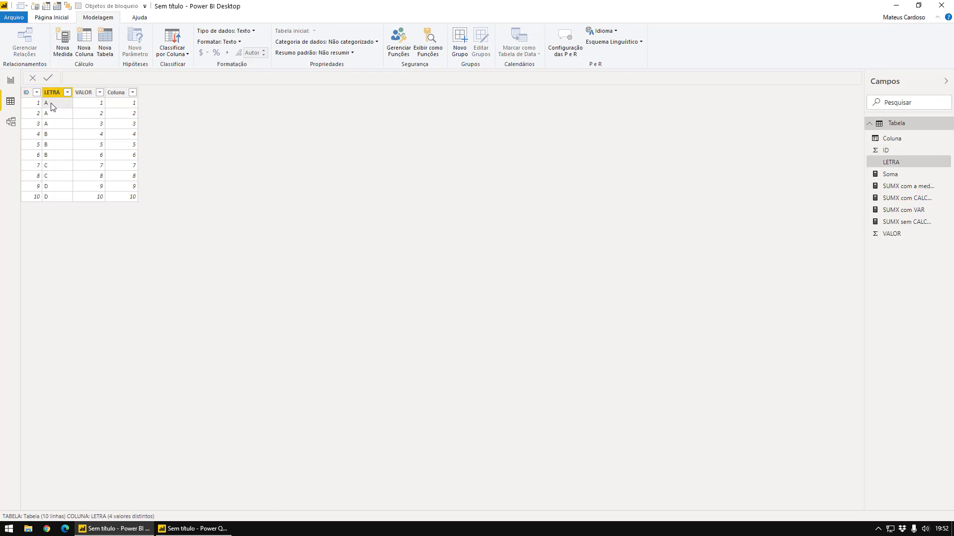
pyautogui.click(83, 110)
pyautogui.click(124, 112)
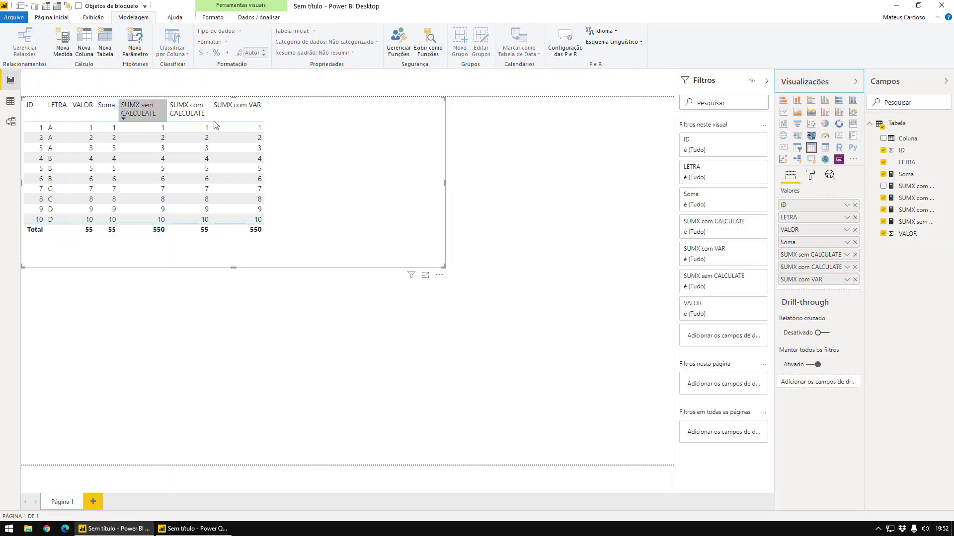
# Step: Replace Tabela with VALUES(Tabela[LETRA]) as the first argument of SUMX in the report's SUMX com CALCULATE measure
pyautogui.click(10, 80)
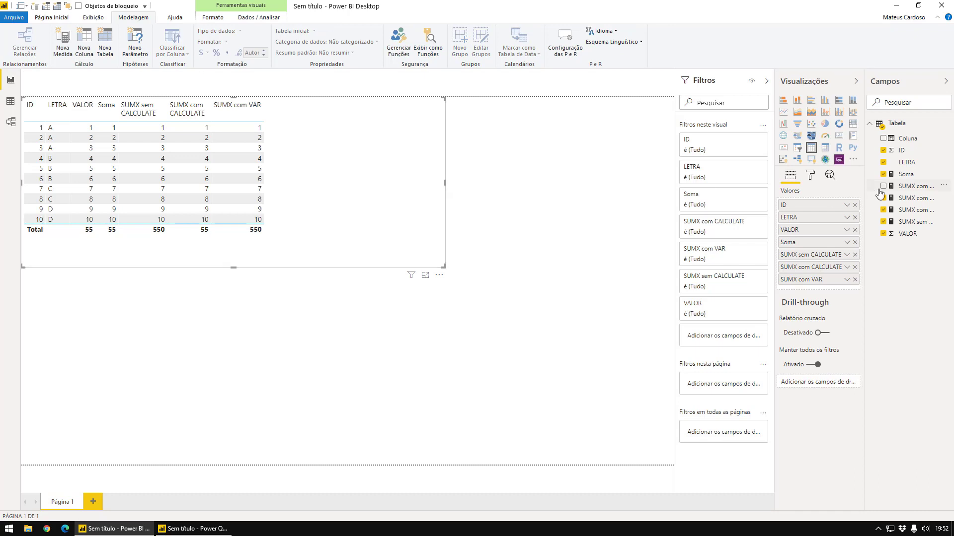
pyautogui.click(911, 200)
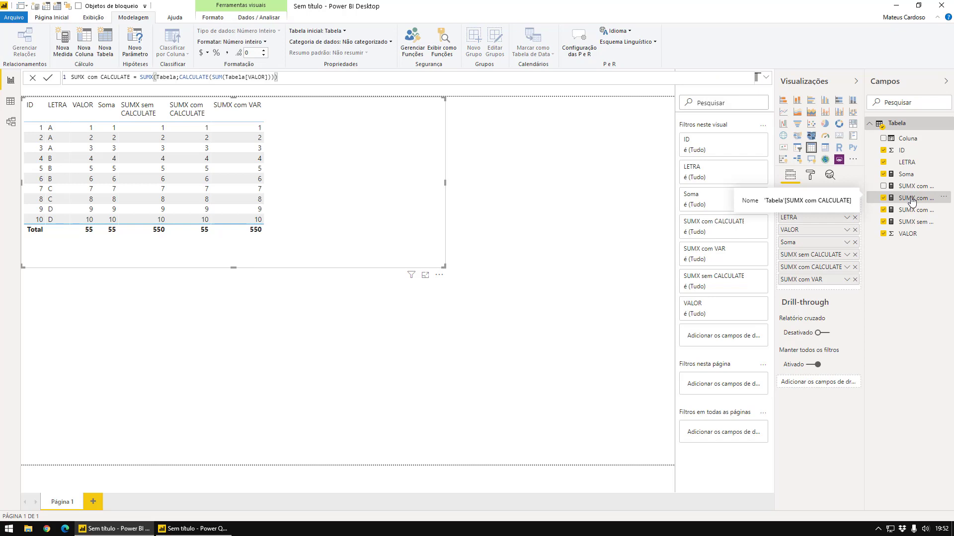
pyautogui.doubleClick(167, 78)
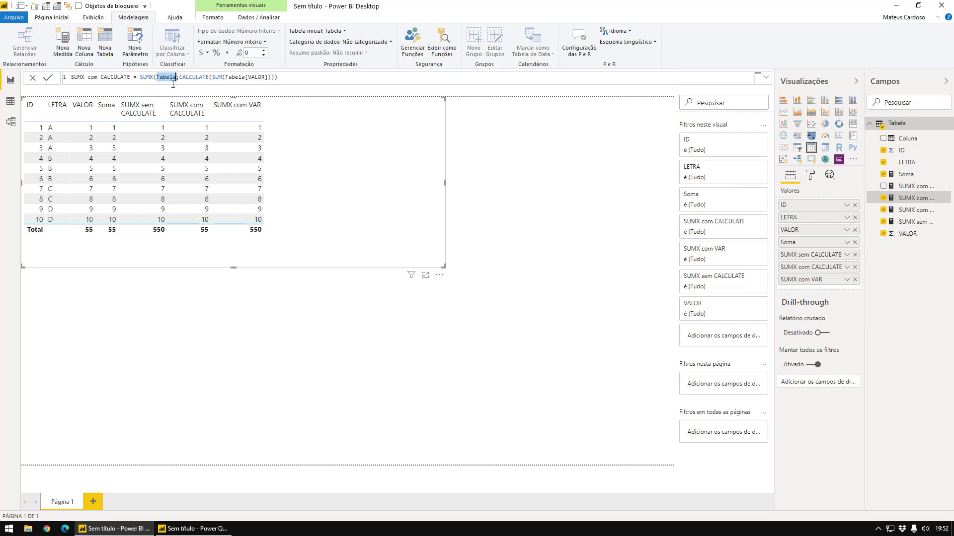
pyautogui.write('VALUES(')
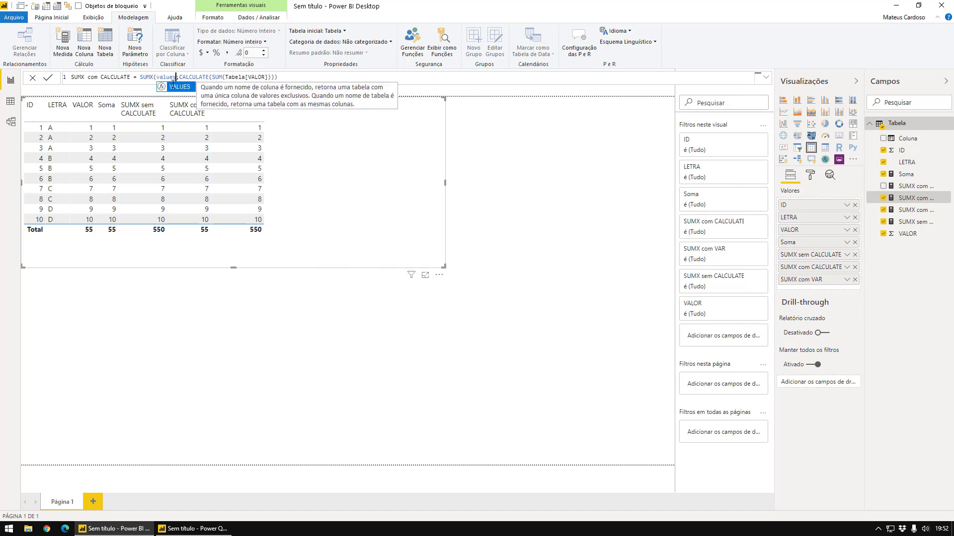
pyautogui.write('Tabela[LETRA](')
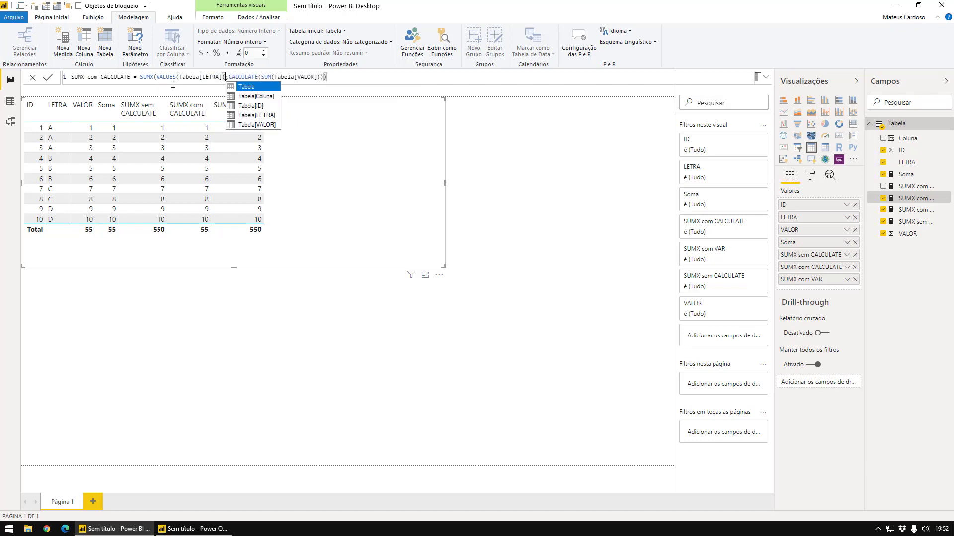
pyautogui.press('BackSpace')
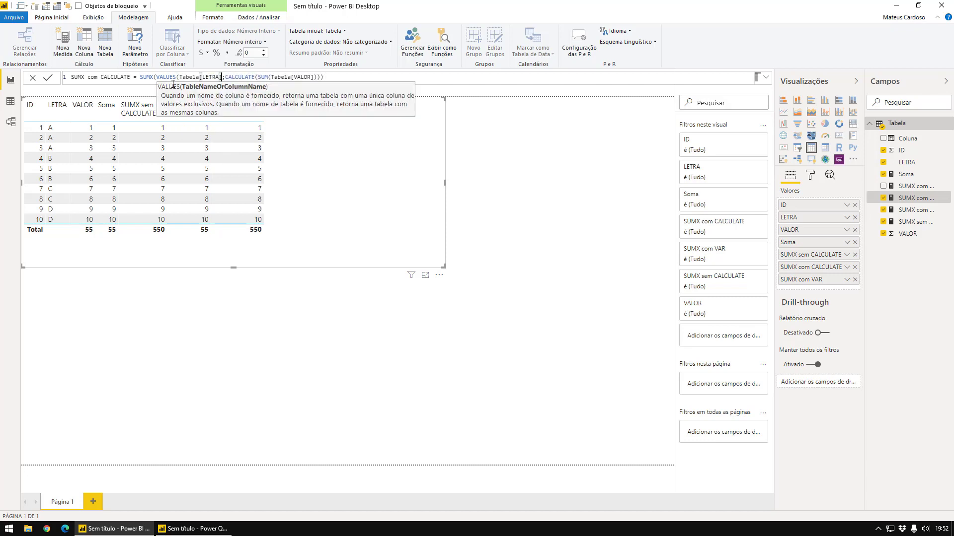
pyautogui.write(')')
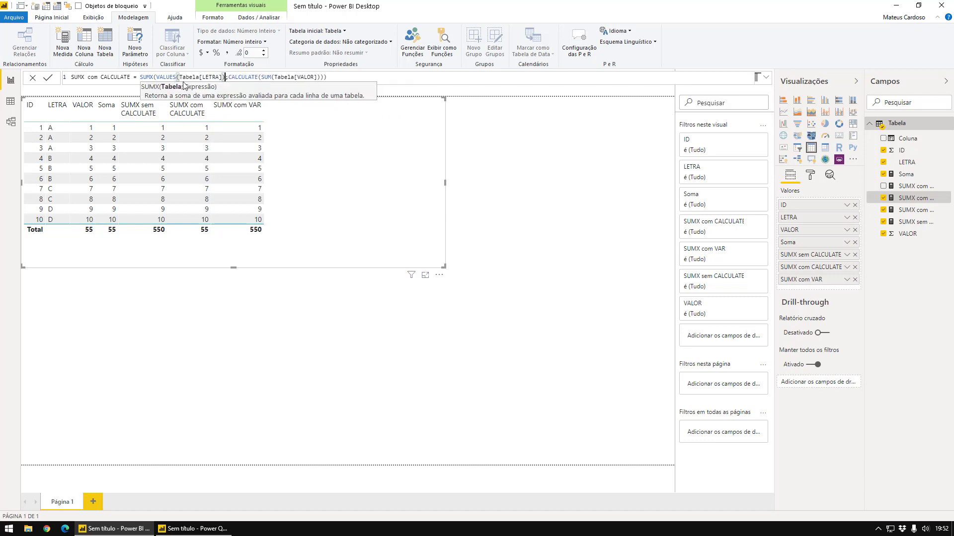
pyautogui.click(339, 76)
pyautogui.moveTo(261, 77); pyautogui.dragTo(235, 76)
# Step: Review the formulas of the SUMX com VAR, SUMX com a medida Soma and SUMX sem CALCULATE measures
pyautogui.click(907, 212)
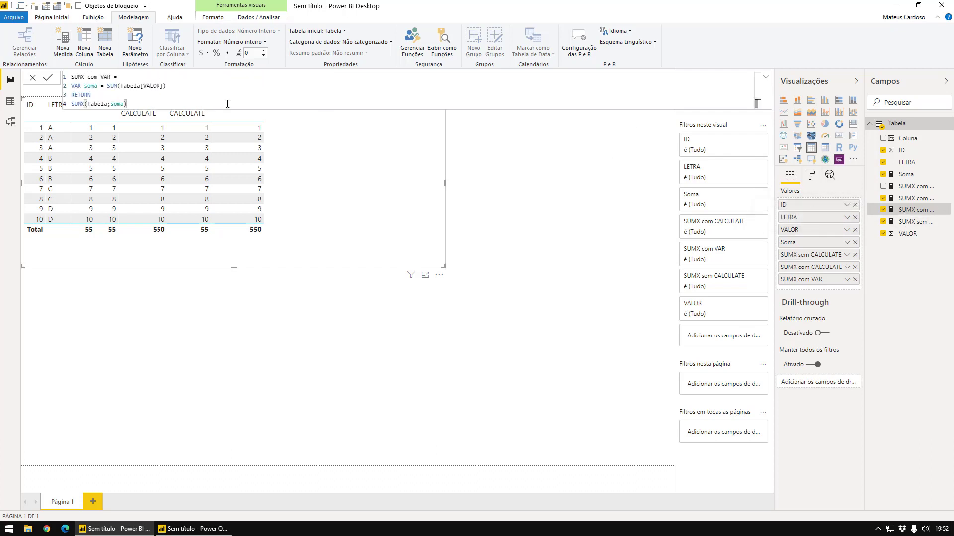
pyautogui.click(911, 187)
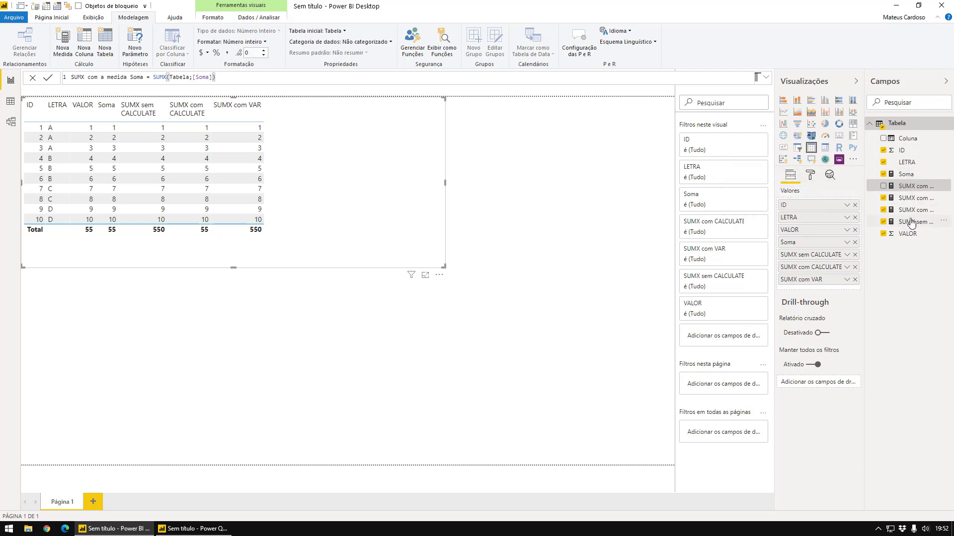
pyautogui.click(912, 210)
pyautogui.click(910, 221)
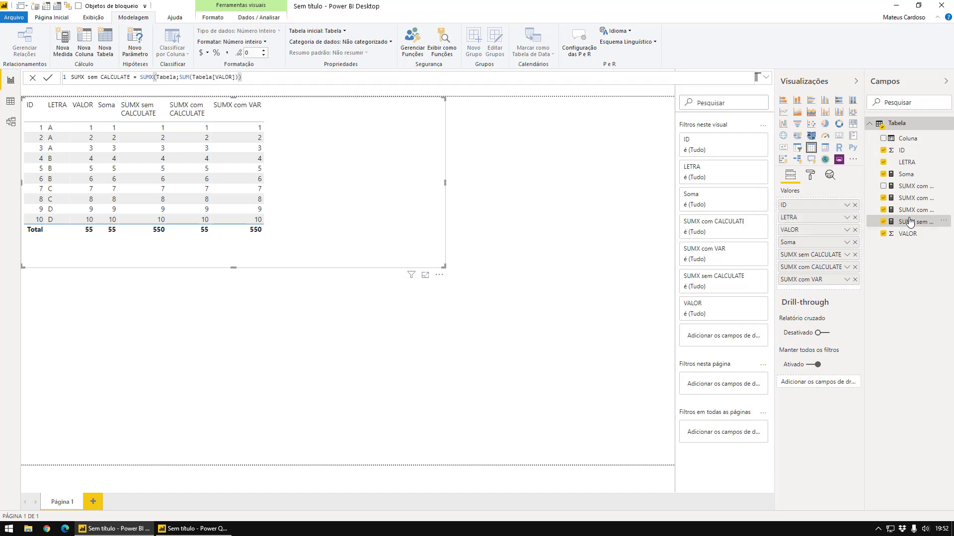
# Step: Replace Tabela with VALUES(Tabela[LETRA]) as the first argument of SUMX in the SUMX sem CALCULATE measure
pyautogui.doubleClick(164, 77)
pyautogui.write('VALUES(')
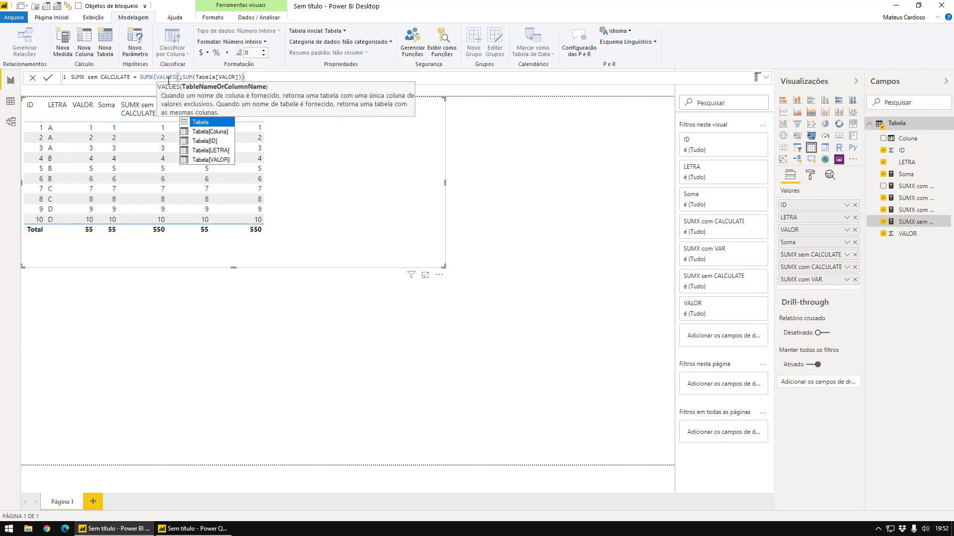
pyautogui.write('Tabela[LETRA]')
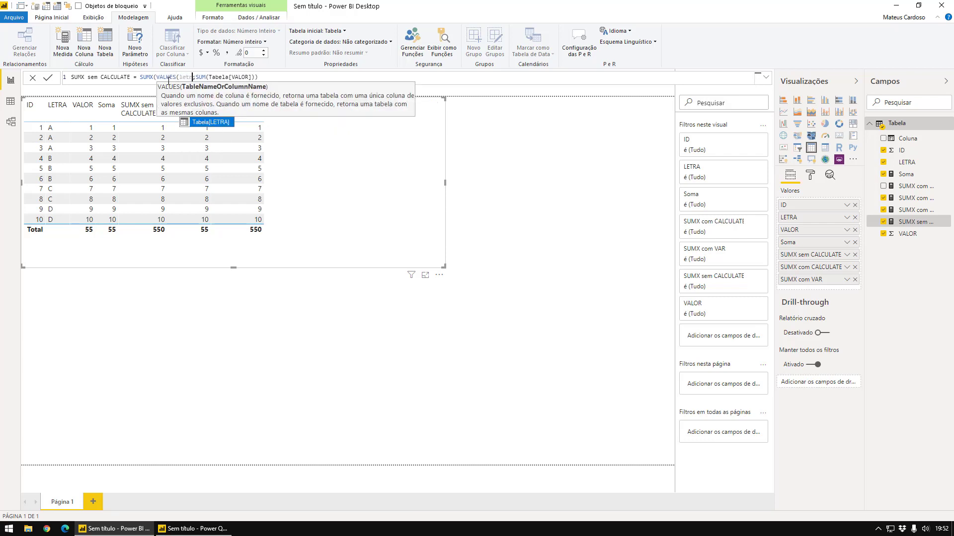
pyautogui.write(')')
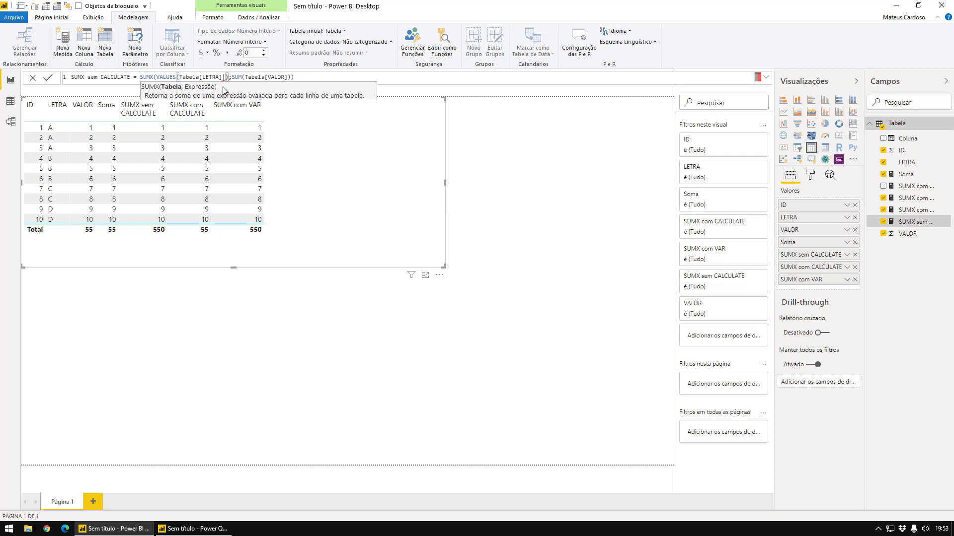
pyautogui.press('BackSpace')
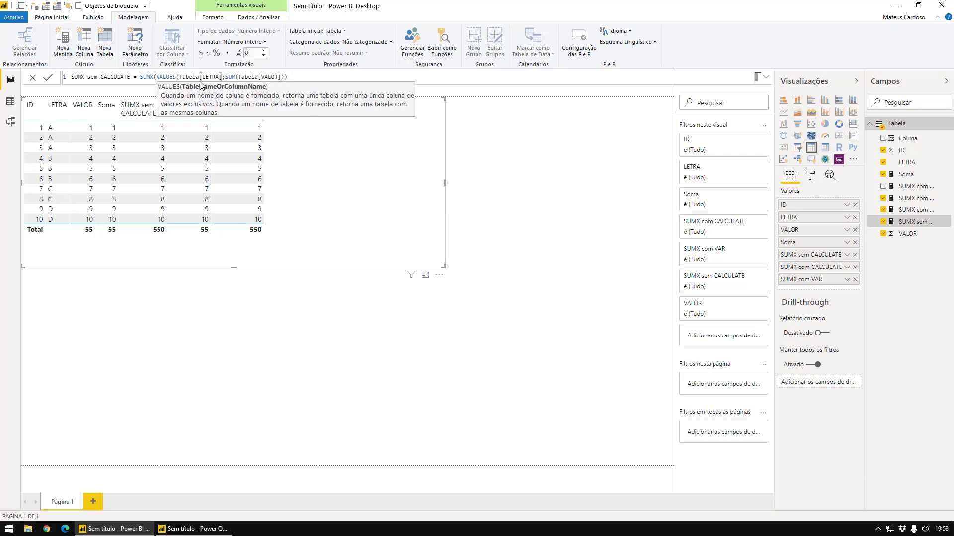
pyautogui.write(')')
pyautogui.click(302, 77)
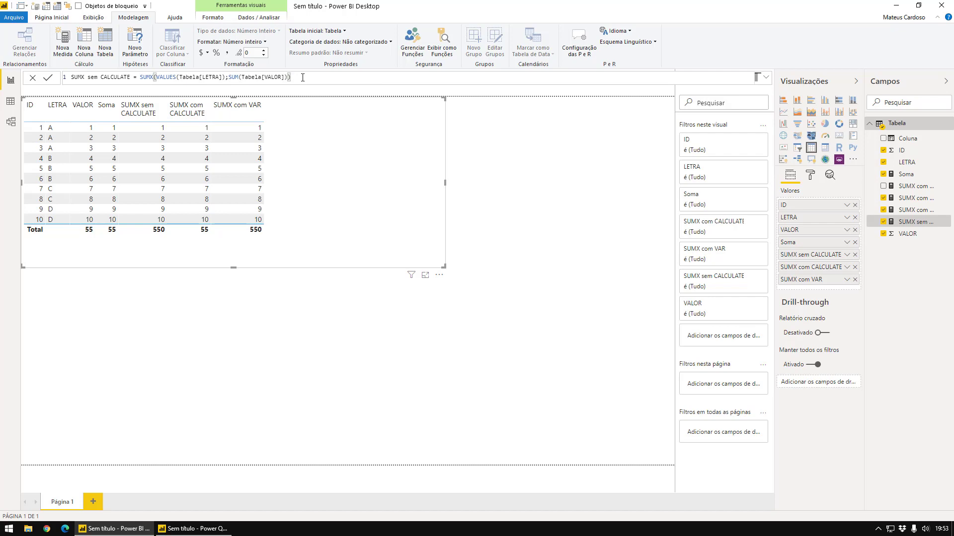
pyautogui.press('Return')
pyautogui.moveTo(226, 77); pyautogui.dragTo(156, 77)
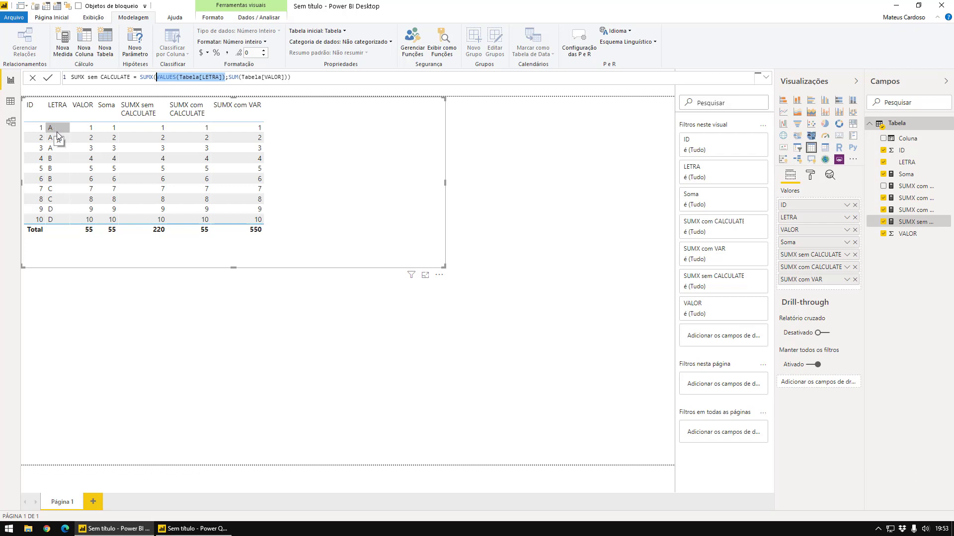
# Step: Create a calculated table in the data view with the formula Letras = VALUES(Tabela[LETRA])
pyautogui.click(10, 102)
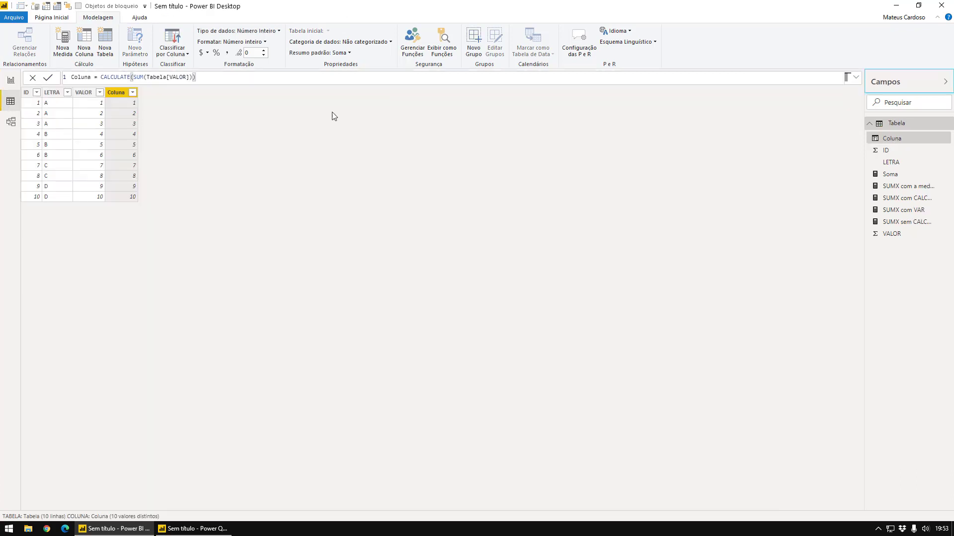
pyautogui.click(105, 48)
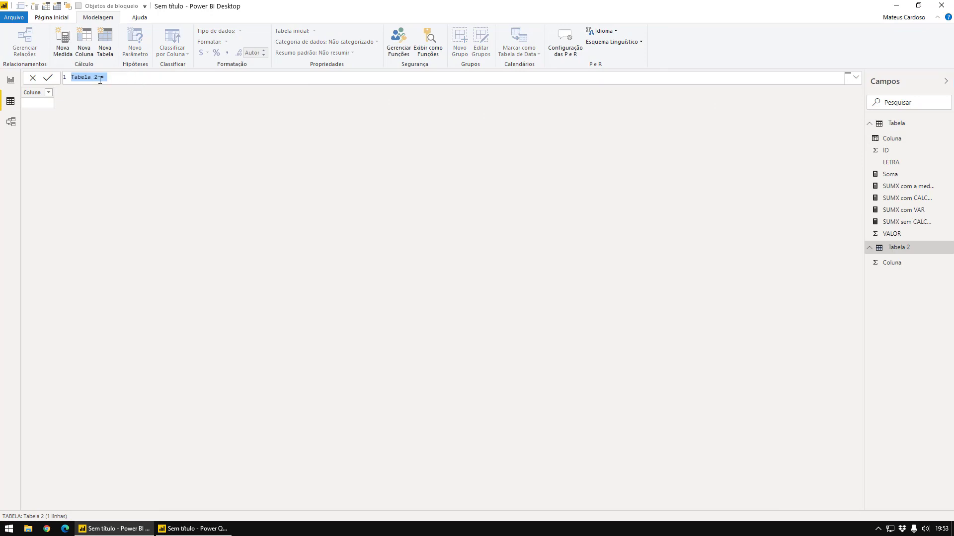
pyautogui.write('Letras =')
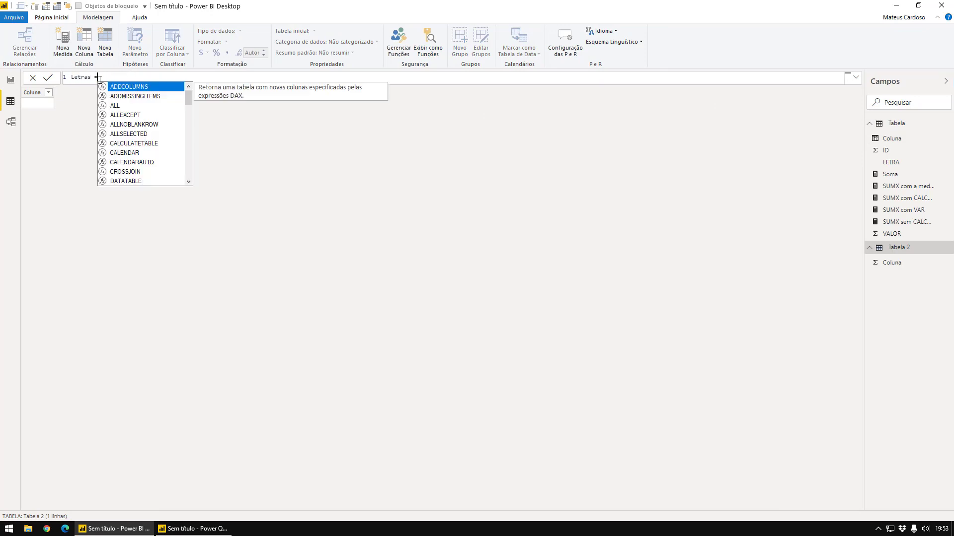
pyautogui.write(' VALUES(')
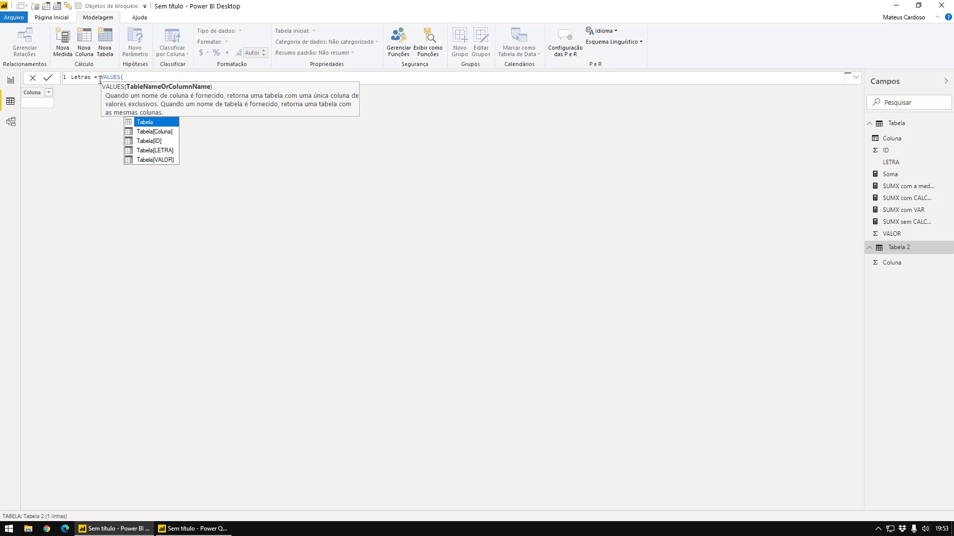
pyautogui.write('Tabela[LETRA]')
pyautogui.press('Tab')
pyautogui.write(')')
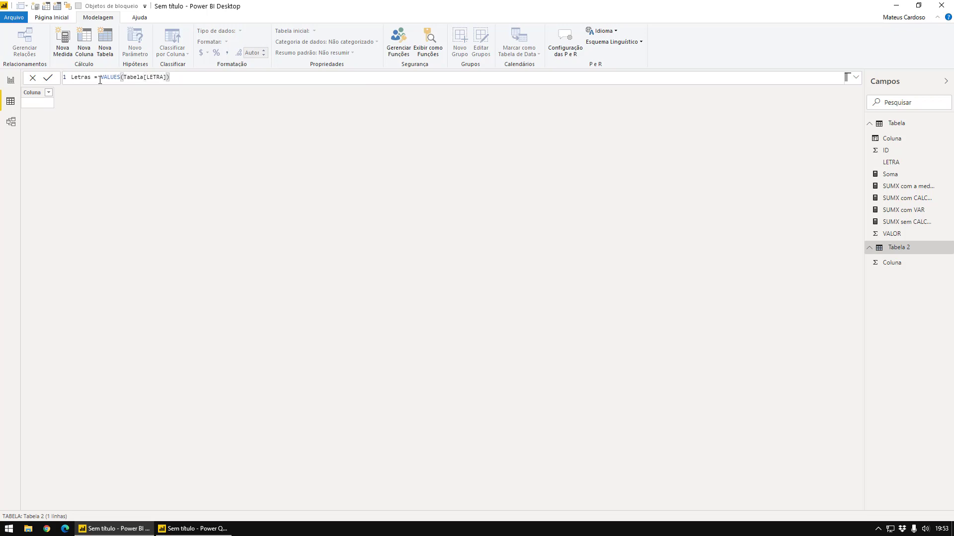
pyautogui.press('Return')
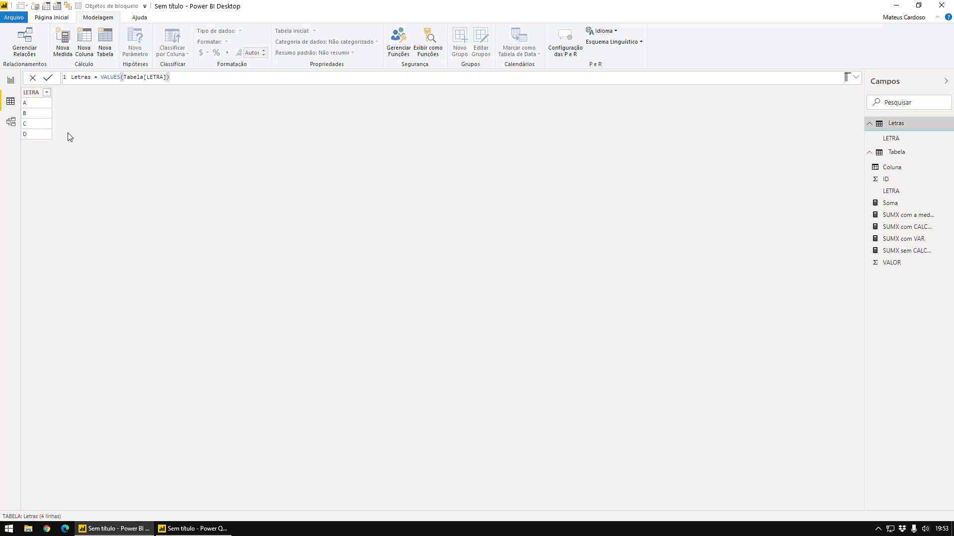
pyautogui.click(30, 107)
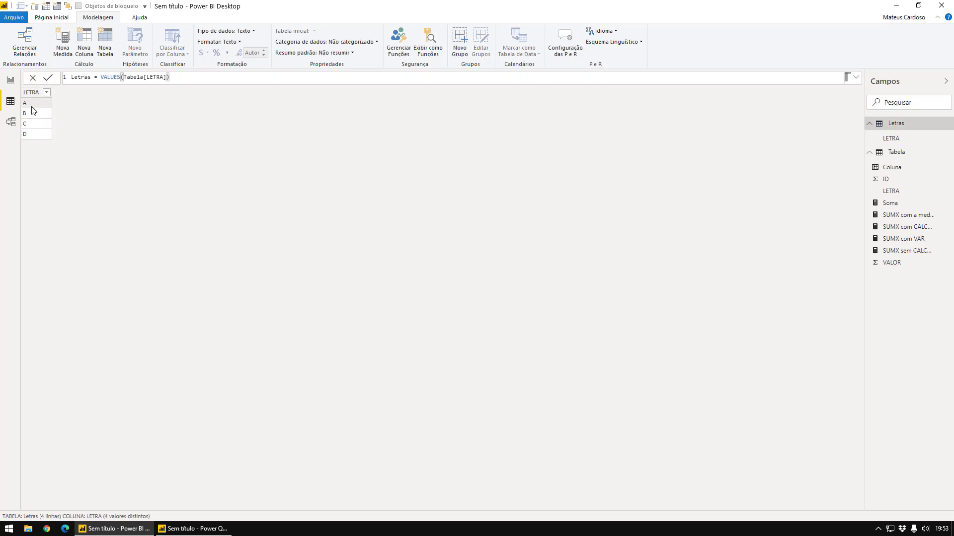
# Step: Wrap the SUM(Tabela[VALOR]) of variable soma in CALCULATE in the report's SUMX com VAR measure and commit it
pyautogui.click(10, 80)
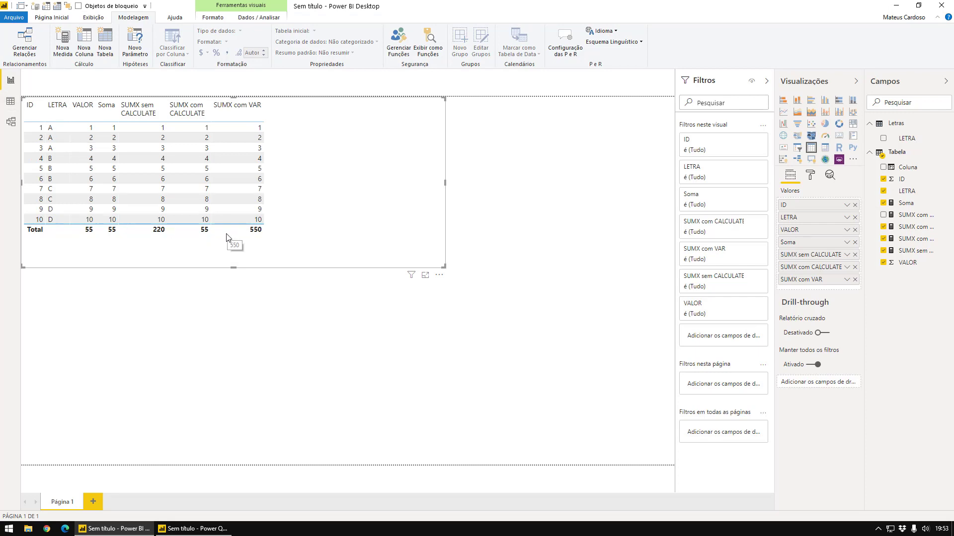
pyautogui.click(913, 252)
pyautogui.click(911, 241)
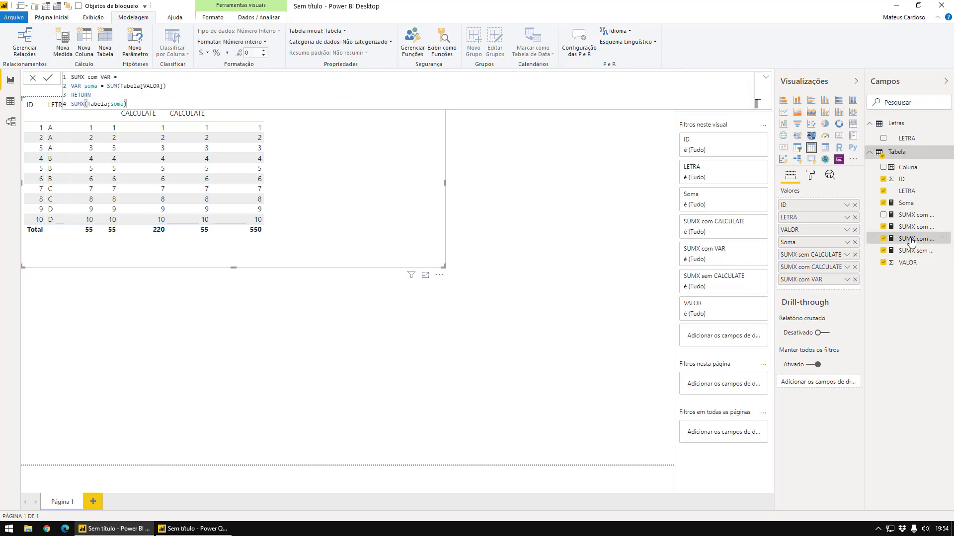
pyautogui.click(110, 87)
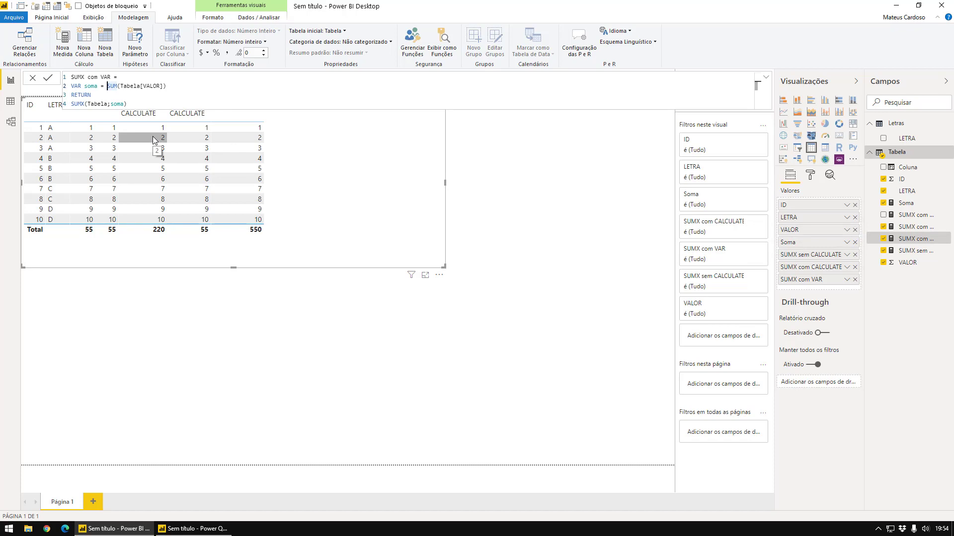
pyautogui.write('CALCULATE(')
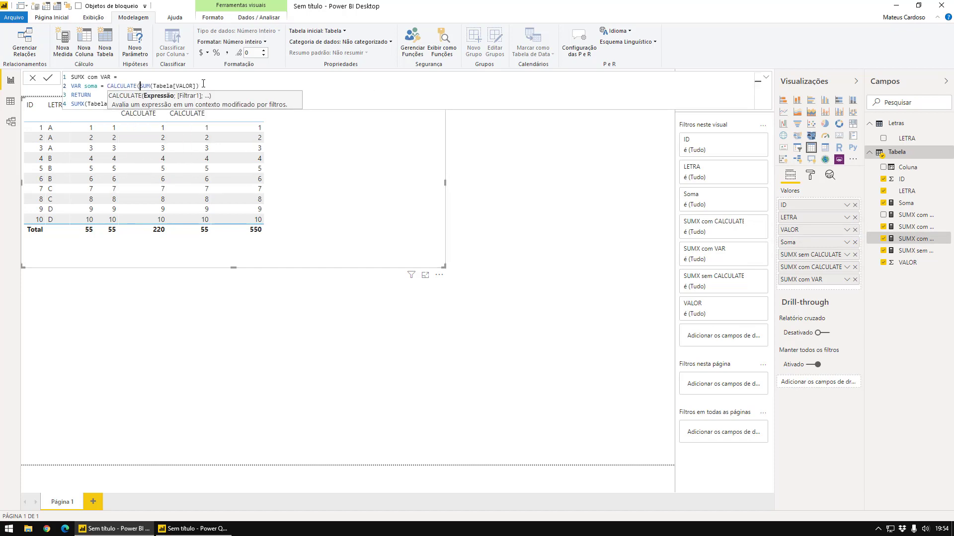
pyautogui.click(204, 84)
pyautogui.write(')')
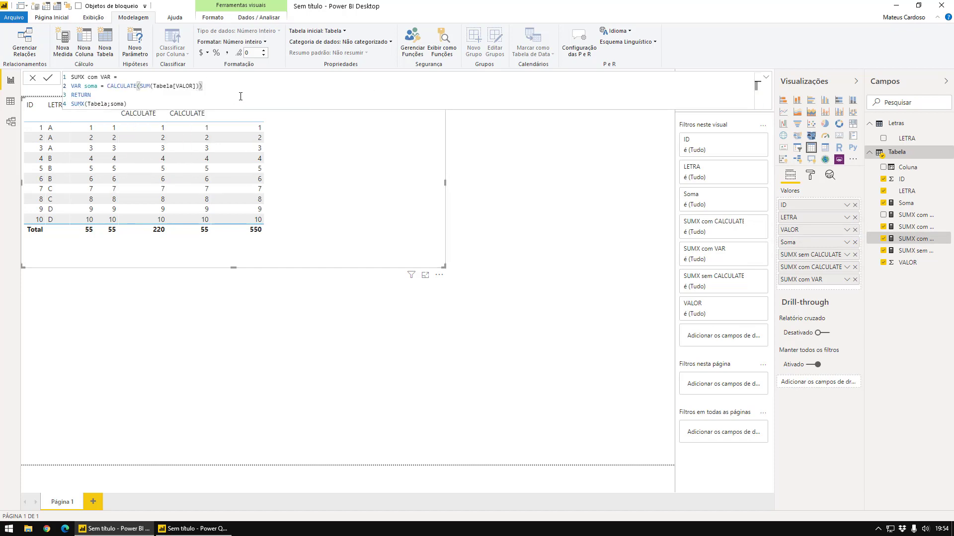
pyautogui.click(156, 103)
# Step: Move the table visual down, clear of the formula, and review the soma variable and SUMX expressions of SUMX com VAR
pyautogui.moveTo(366, 172); pyautogui.dragTo(372, 259)
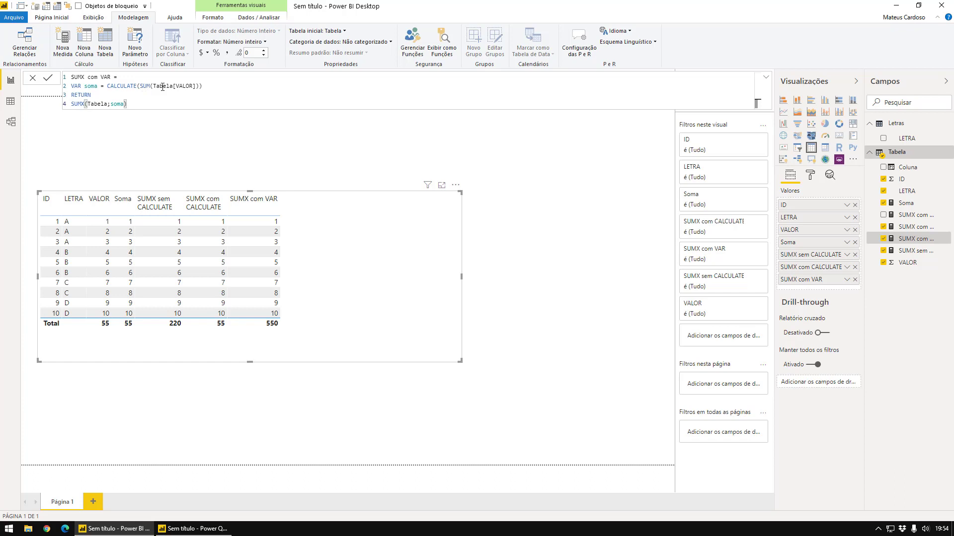
pyautogui.click(121, 104)
pyautogui.moveTo(139, 105); pyautogui.dragTo(72, 104)
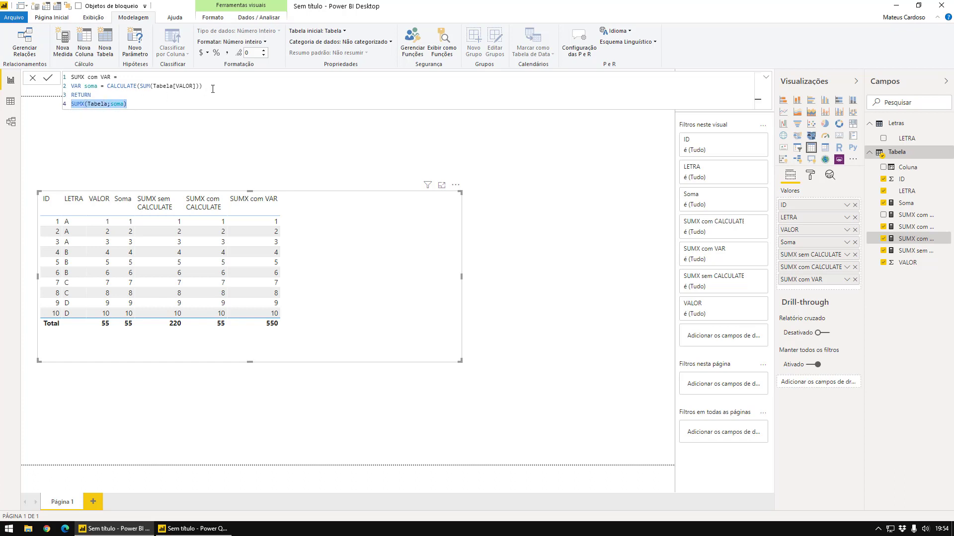
pyautogui.moveTo(202, 86); pyautogui.dragTo(110, 87)
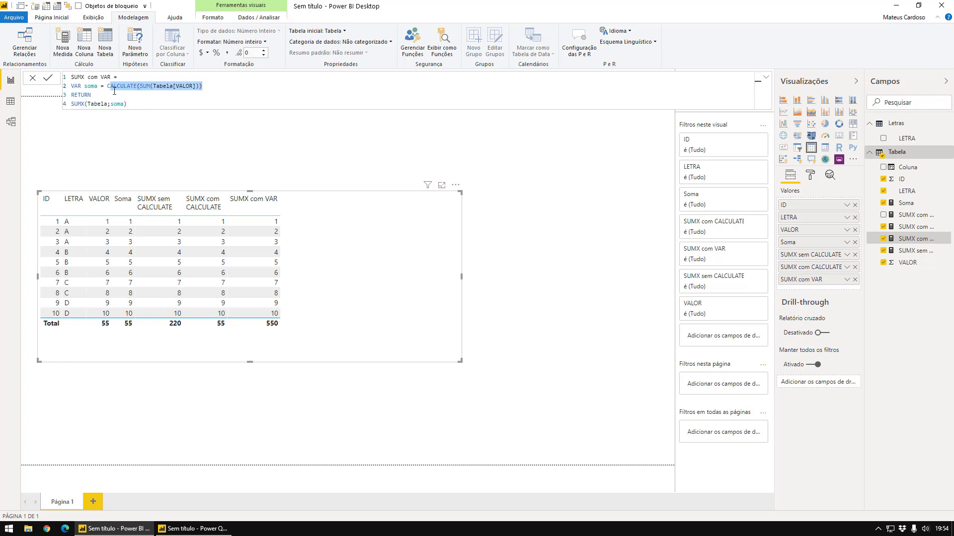
pyautogui.click(138, 102)
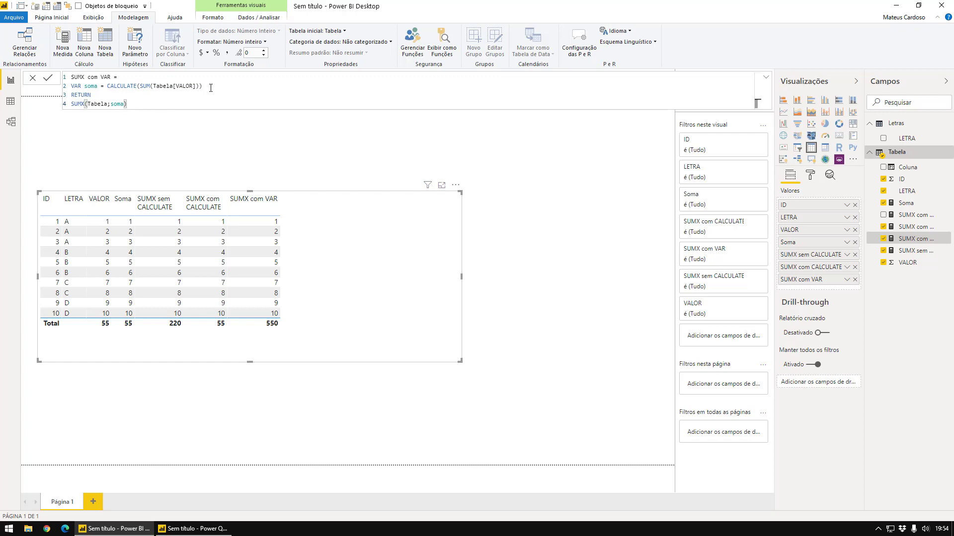
# Step: Move the VAR soma definition and its RETURN inside SUMX, directly before soma in the second argument
pyautogui.moveTo(211, 86); pyautogui.dragTo(71, 87)
pyautogui.hotkey('ctrl', 'c')
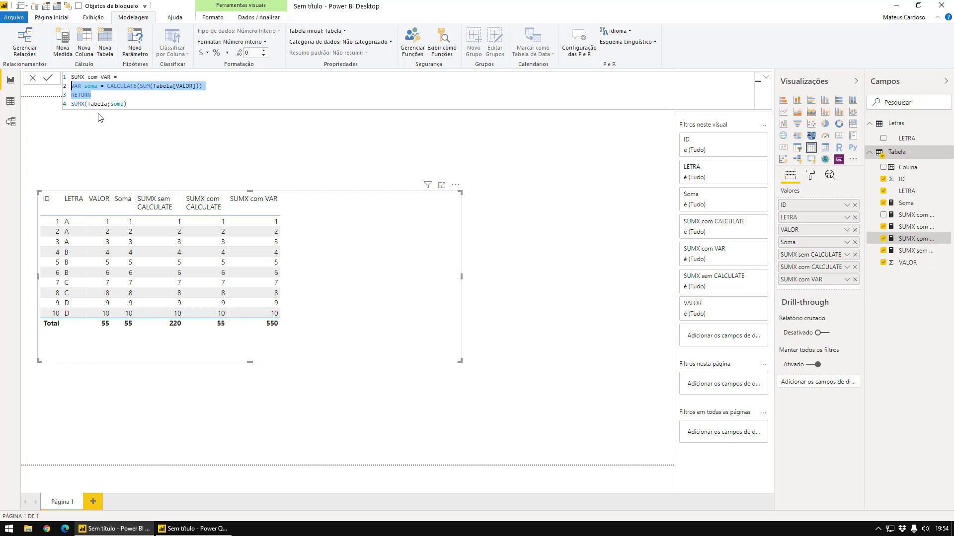
pyautogui.press('BackSpace')
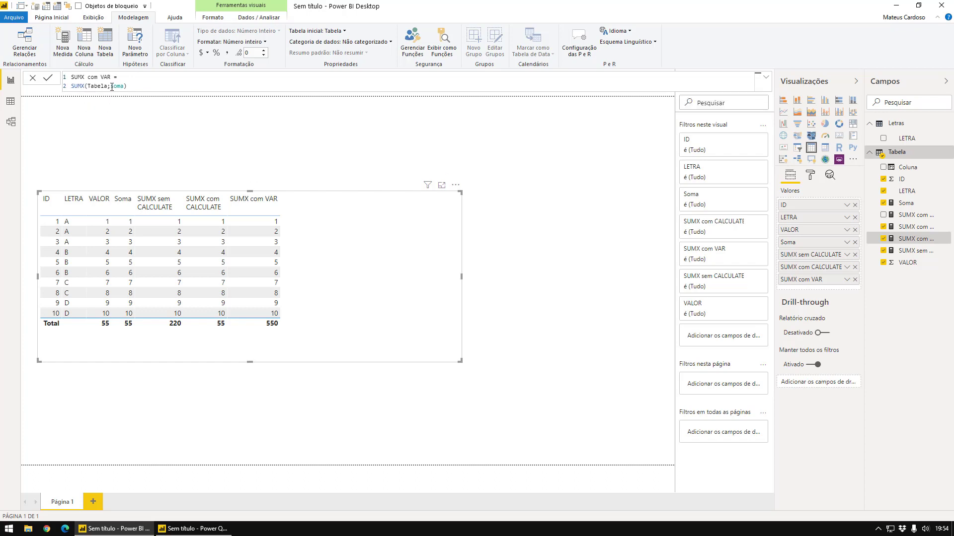
pyautogui.click(111, 87)
pyautogui.hotkey('ctrl', 'v')
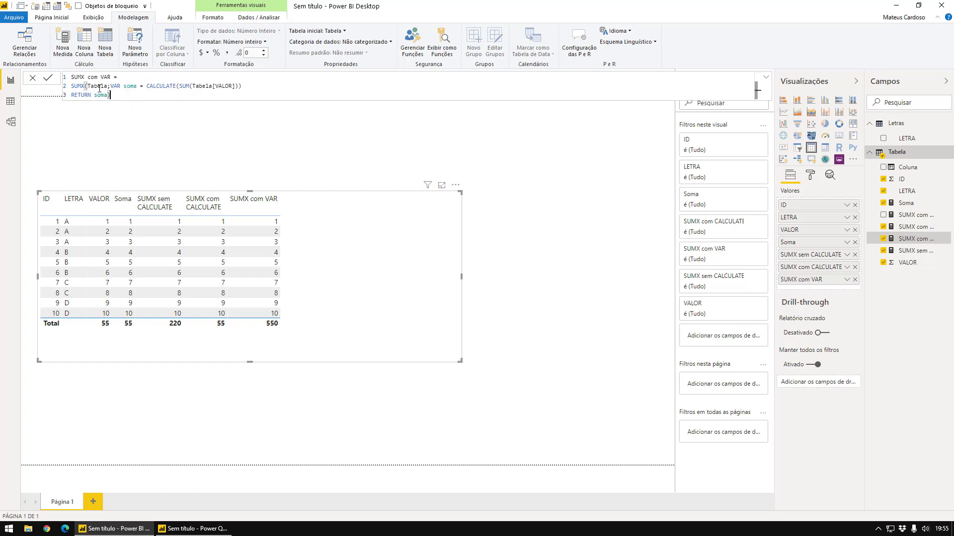
# Step: Put Tabela, the VAR soma definition, RETURN and soma on separate indented lines inside SUMX and commit the measure
pyautogui.click(88, 86)
pyautogui.hotkey('shift', 'Return')
pyautogui.click(108, 96)
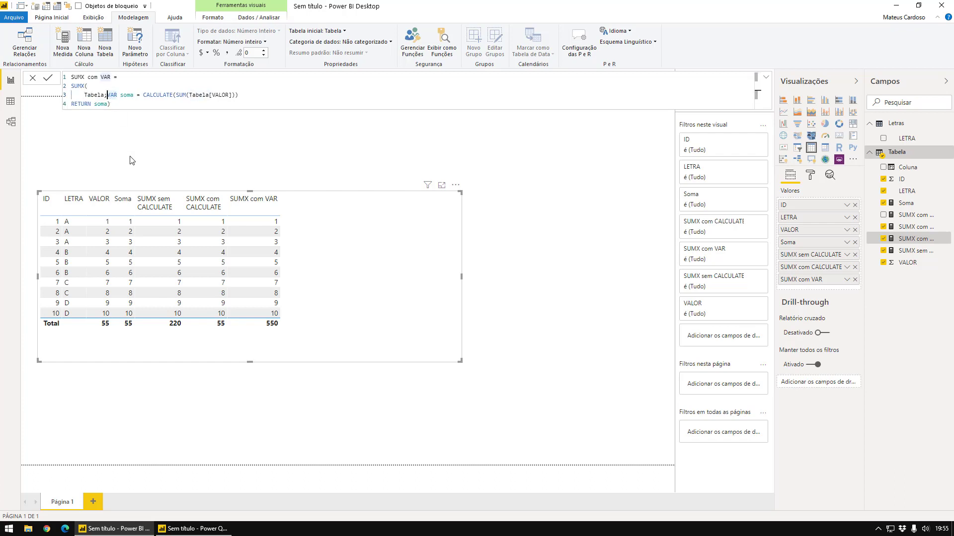
pyautogui.hotkey('shift', 'Return')
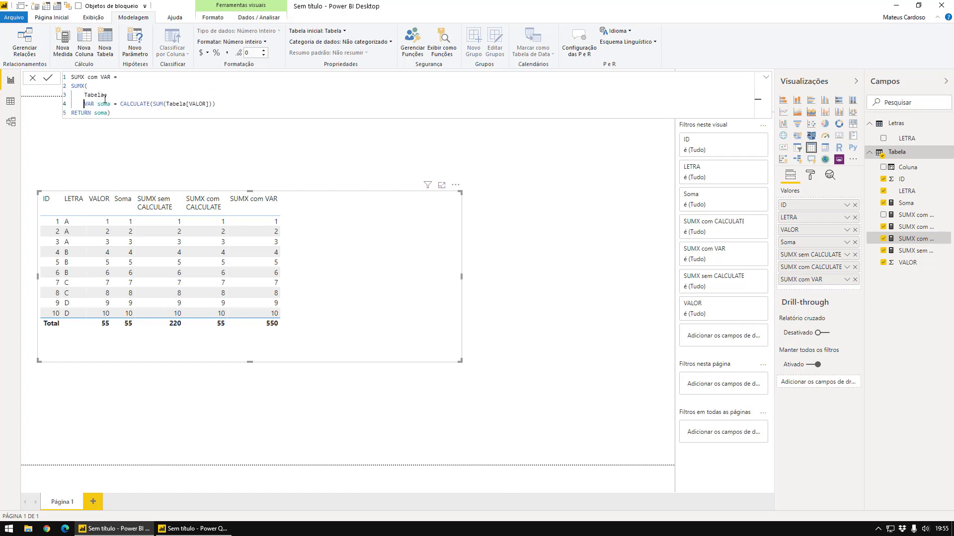
pyautogui.click(120, 106)
pyautogui.click(71, 114)
pyautogui.press('Tab')
pyautogui.hotkey('ctrl', 'Right')
pyautogui.hotkey('shift', 'Return')
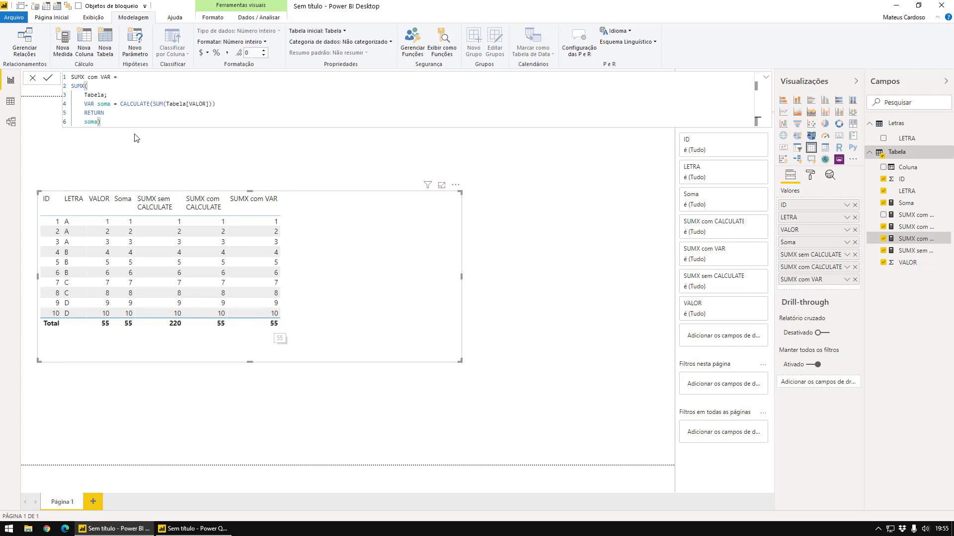
# Step: Remove CALCULATE from around SUM(Tabela[VALOR]) in the soma variable of SUMX com VAR and commit the measure
pyautogui.moveTo(154, 104); pyautogui.dragTo(121, 105)
pyautogui.press('BackSpace')
pyautogui.click(183, 103)
pyautogui.press('BackSpace')
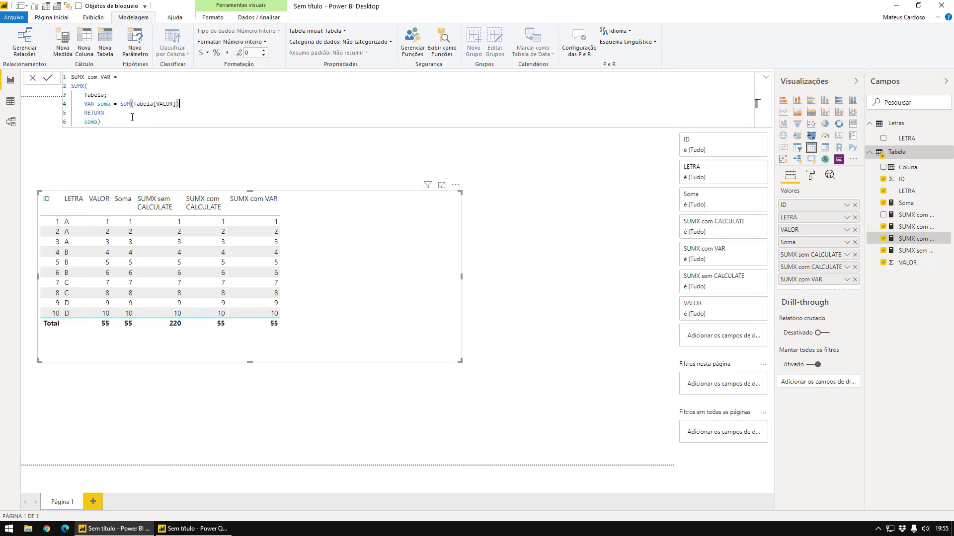
pyautogui.click(109, 123)
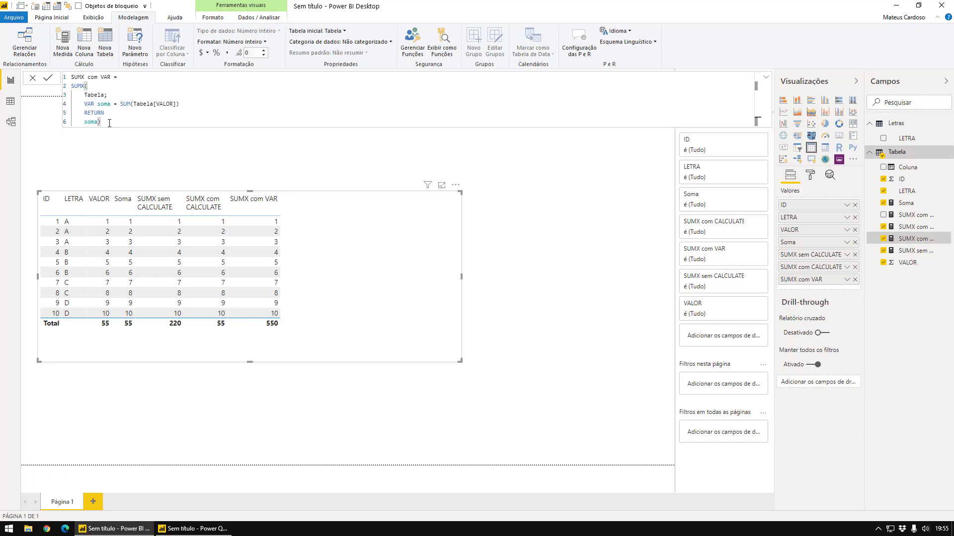